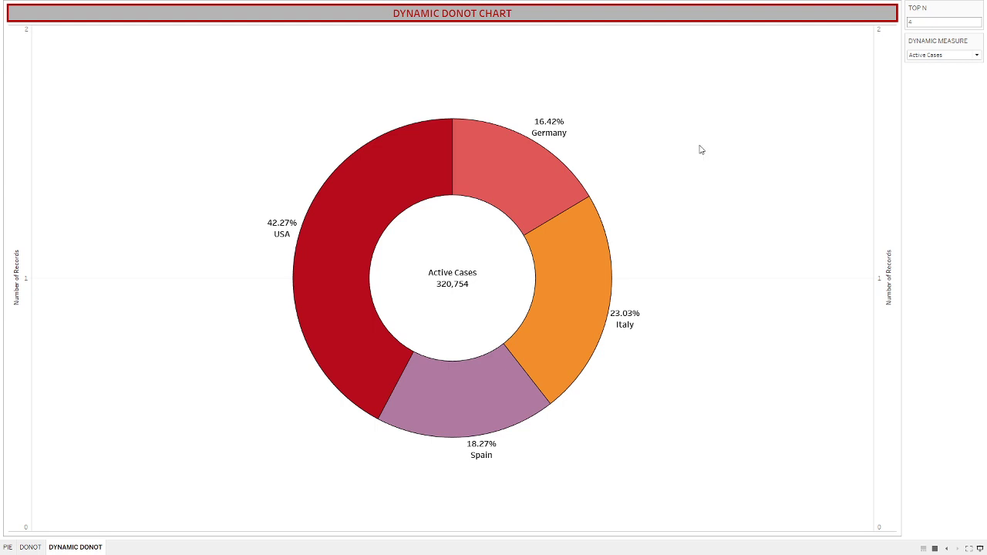
Switch the donut chart's dynamic measure through Total Cases, Total Deaths and Total Recovered, returning to Active Cases
{"action": "left_click", "coordinate": [945, 57]}
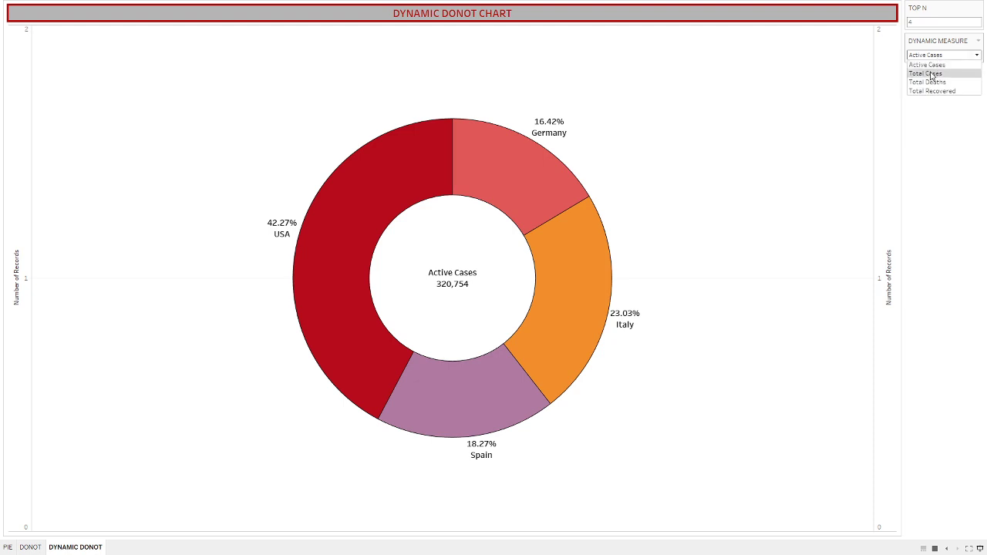
{"action": "left_click", "coordinate": [930, 73]}
{"action": "left_click", "coordinate": [927, 54]}
{"action": "left_click", "coordinate": [925, 83]}
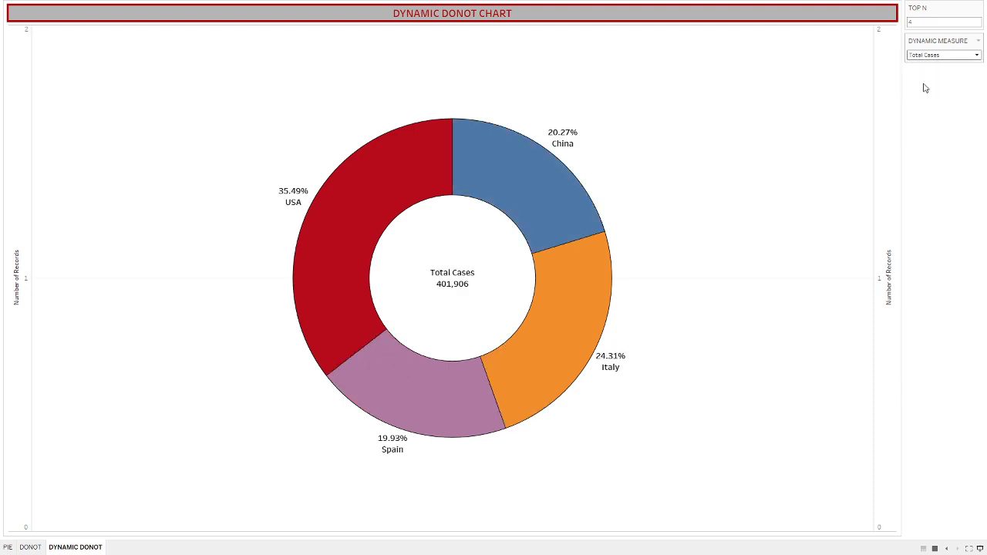
{"action": "left_click", "coordinate": [922, 56]}
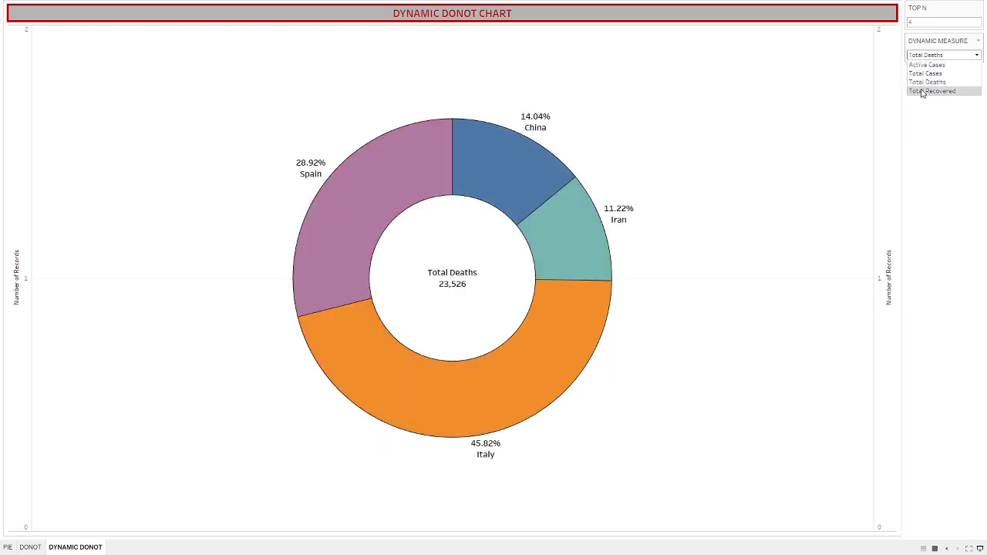
{"action": "left_click", "coordinate": [930, 91]}
{"action": "left_click", "coordinate": [926, 56]}
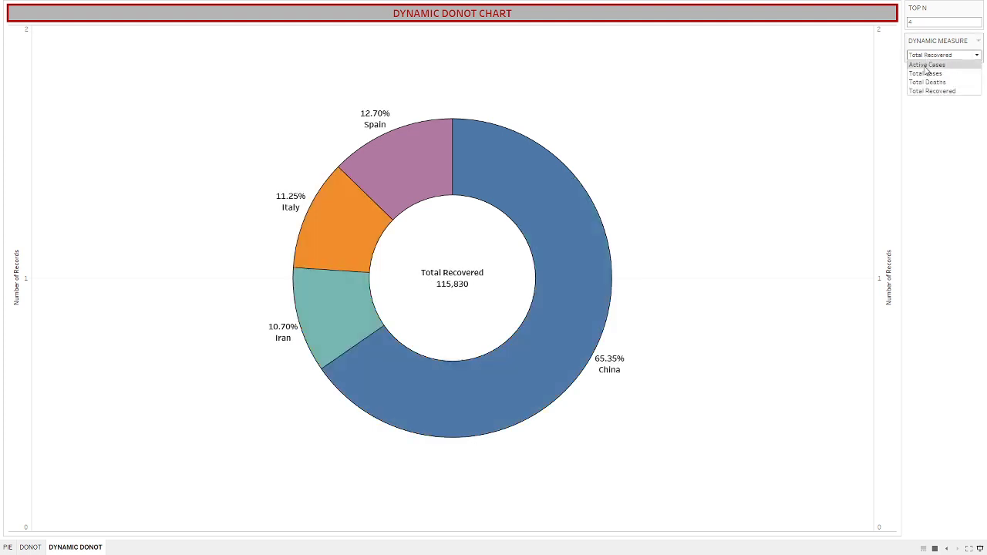
{"action": "left_click", "coordinate": [926, 68]}
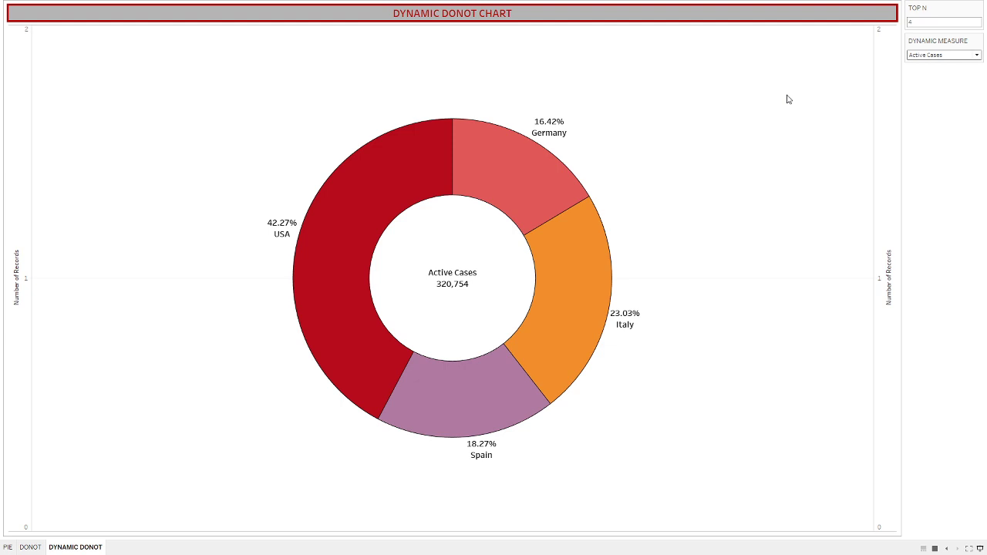
Set the dynamic measure to Total Cases and inspect the details of the USA and China slices
{"action": "left_click", "coordinate": [948, 55]}
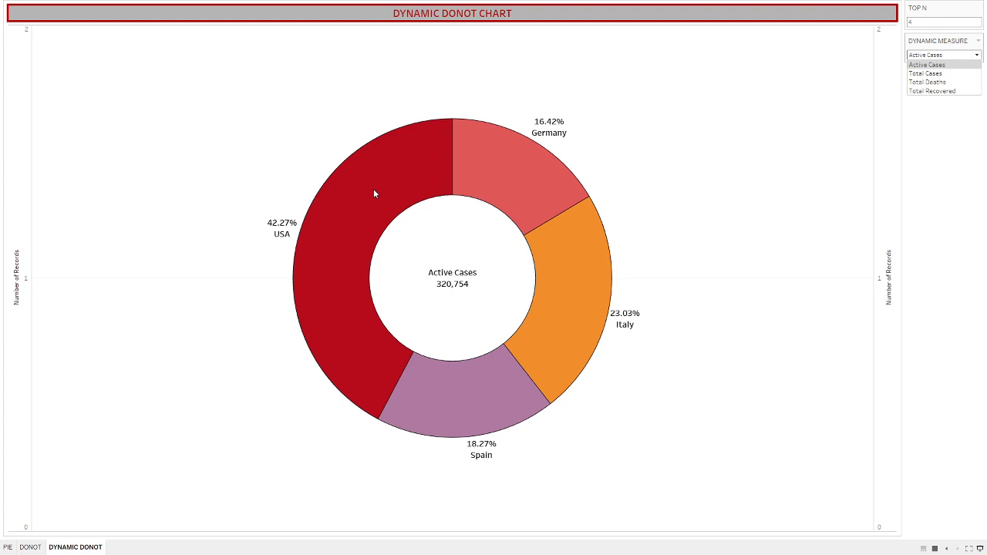
{"action": "left_click", "coordinate": [938, 74]}
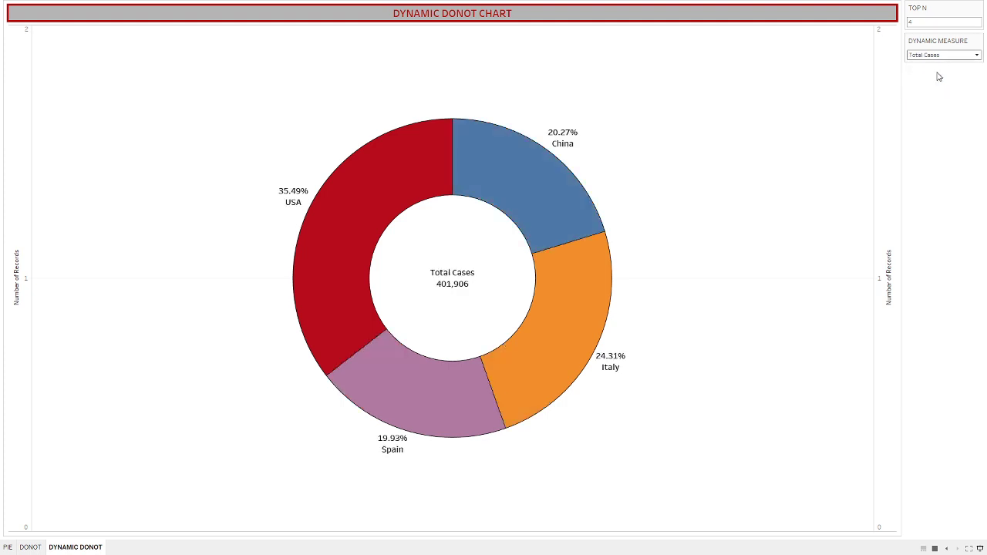
{"action": "mouse_move", "coordinate": [367, 208]}
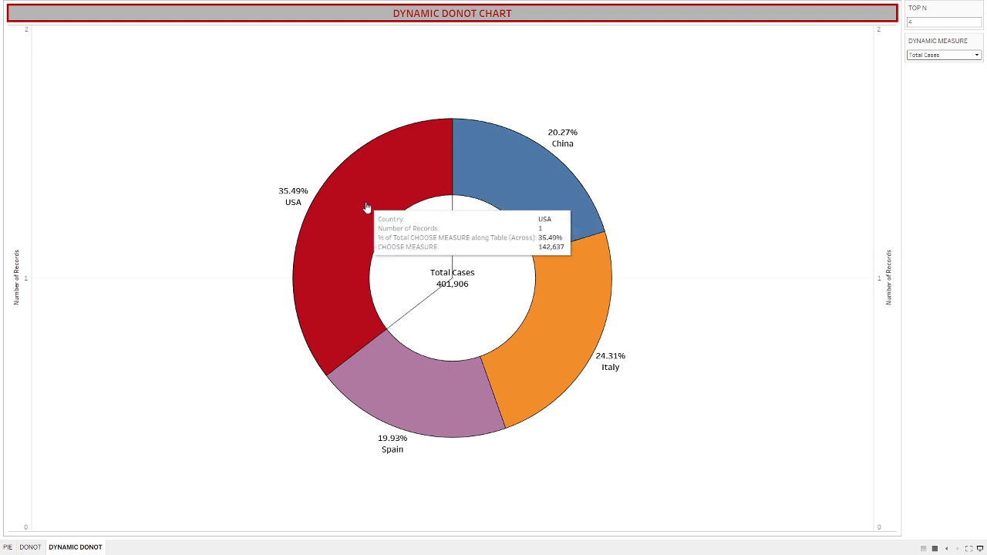
{"action": "mouse_move", "coordinate": [511, 189]}
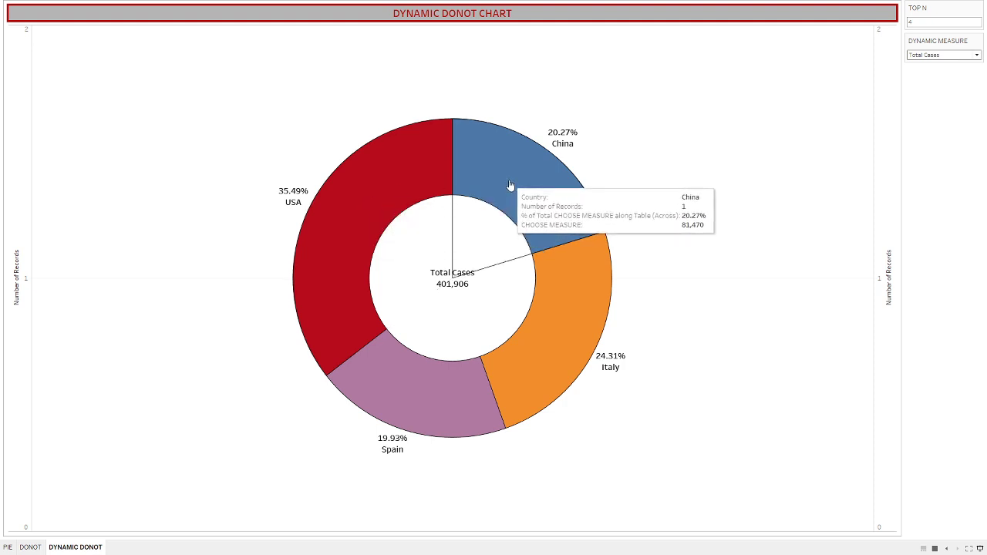
Set the dynamic measure to Total Deaths and inspect the details of the Italy and China slices
{"action": "left_click", "coordinate": [925, 58]}
{"action": "left_click", "coordinate": [929, 85]}
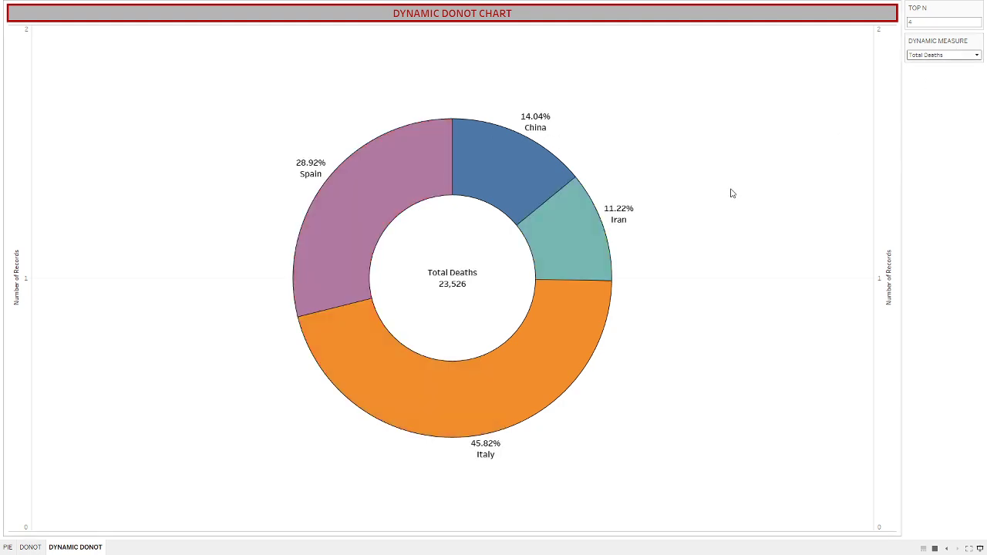
{"action": "mouse_move", "coordinate": [531, 379]}
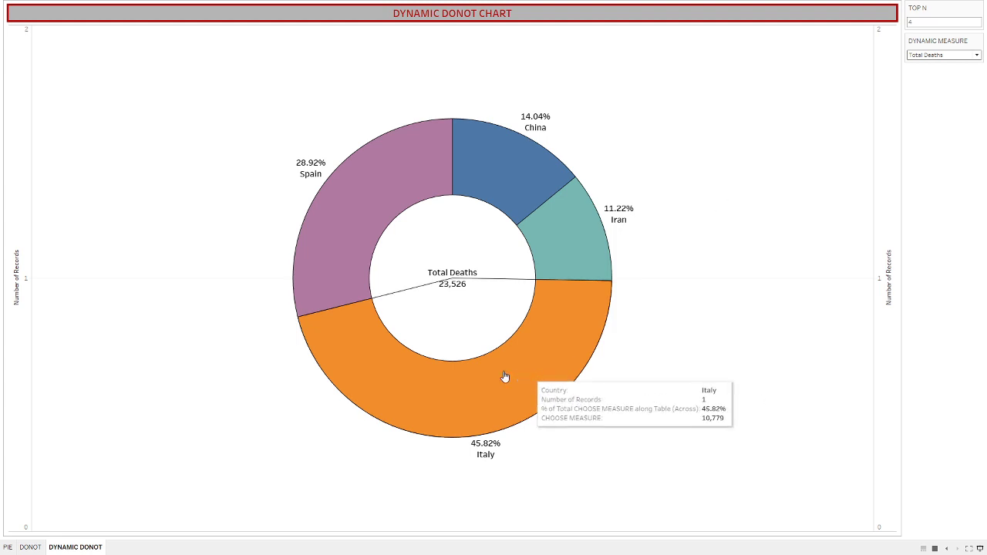
{"action": "mouse_move", "coordinate": [487, 170]}
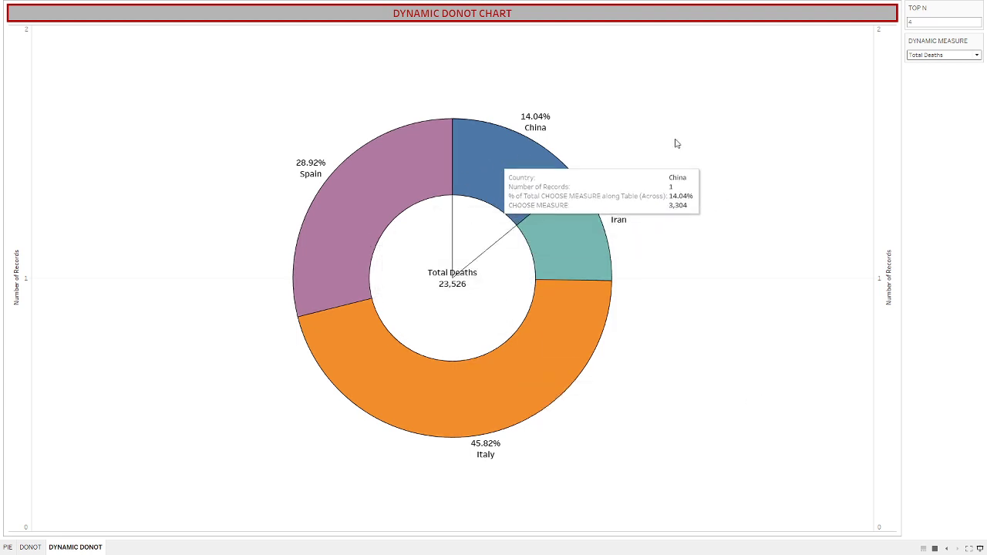
Set the TOP N parameter to 2 for the donut chart
{"action": "left_click", "coordinate": [943, 55]}
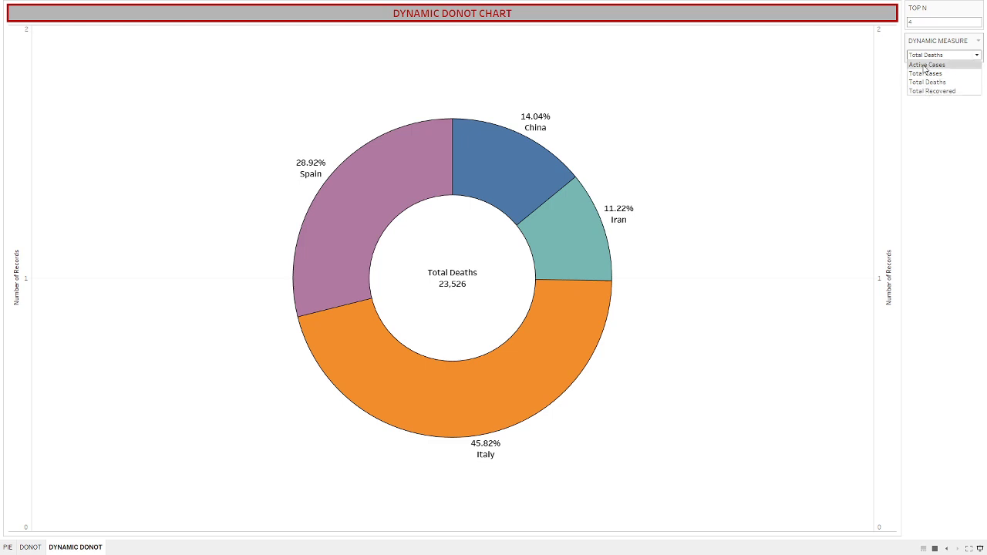
{"action": "left_click", "coordinate": [914, 21]}
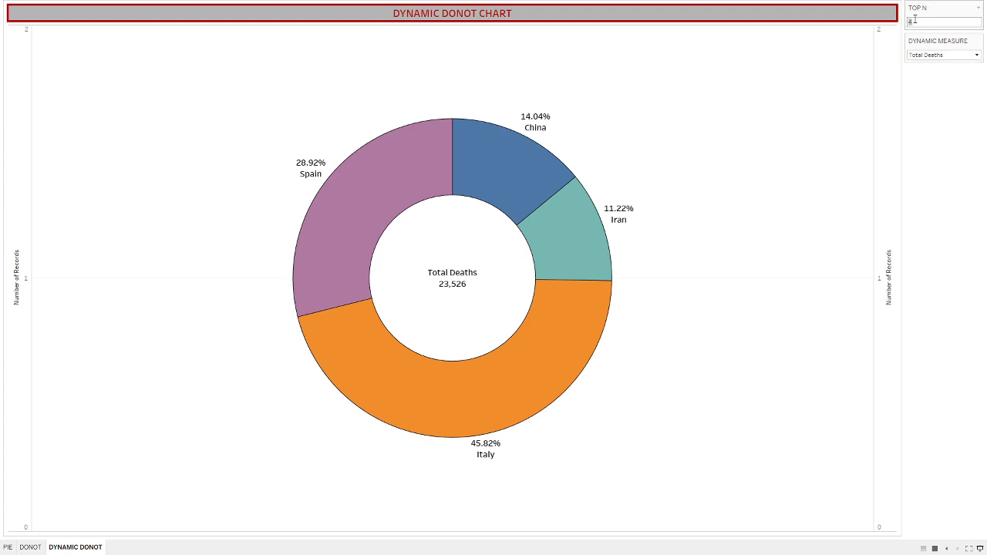
{"action": "type", "text": "3"}
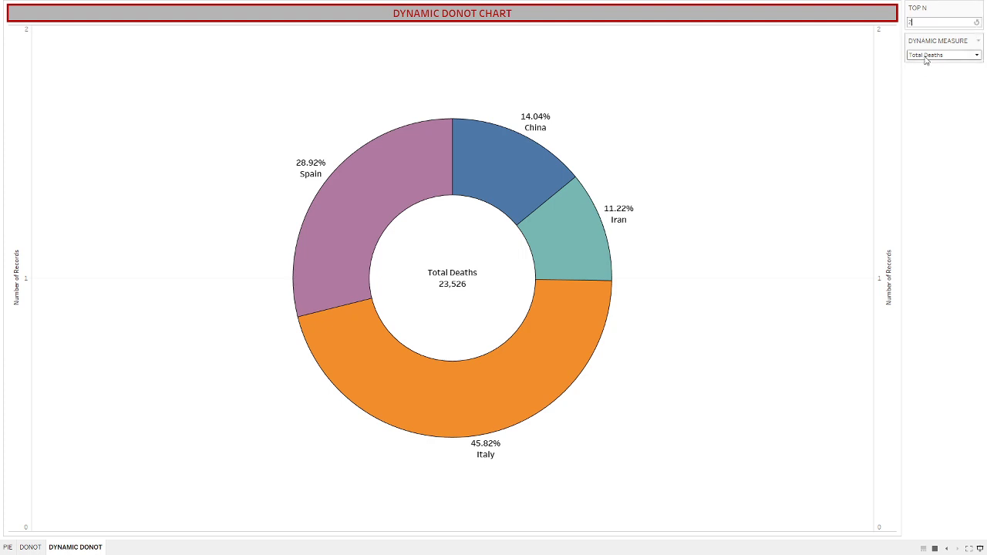
{"action": "left_click", "coordinate": [926, 58]}
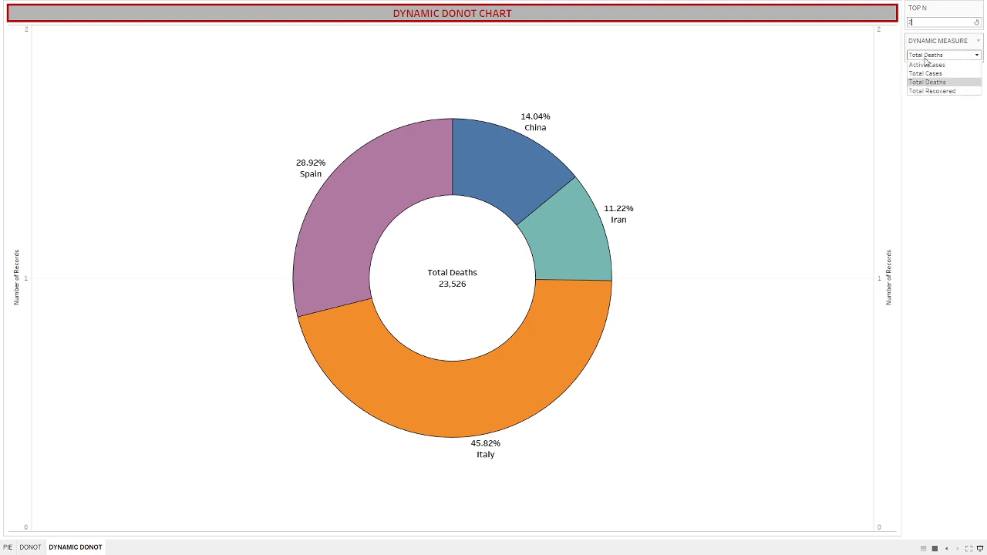
{"action": "left_click", "coordinate": [926, 58]}
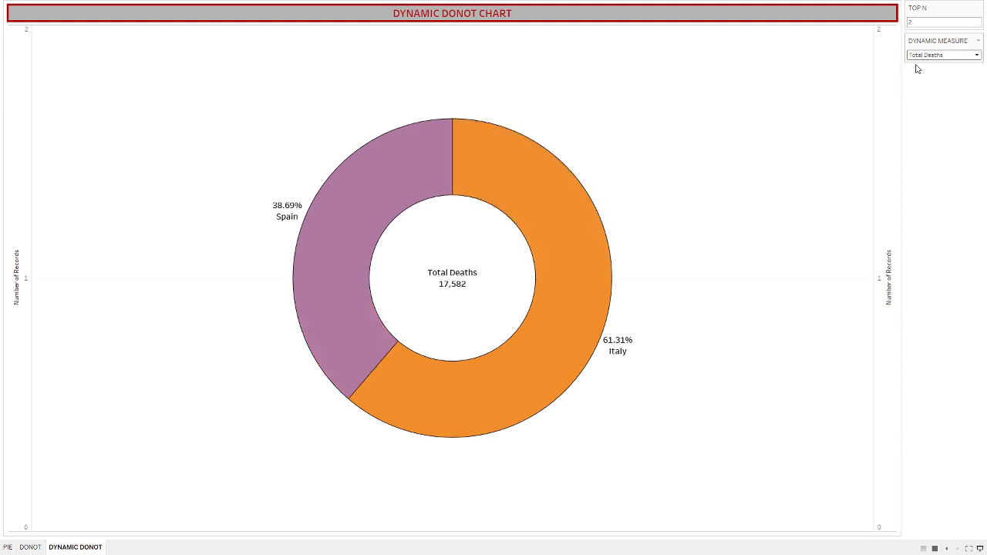
Switch the dynamic measure to Total Cases, back to Total Deaths, and finally to Total Recovered
{"action": "left_click", "coordinate": [919, 57]}
{"action": "left_click", "coordinate": [922, 76]}
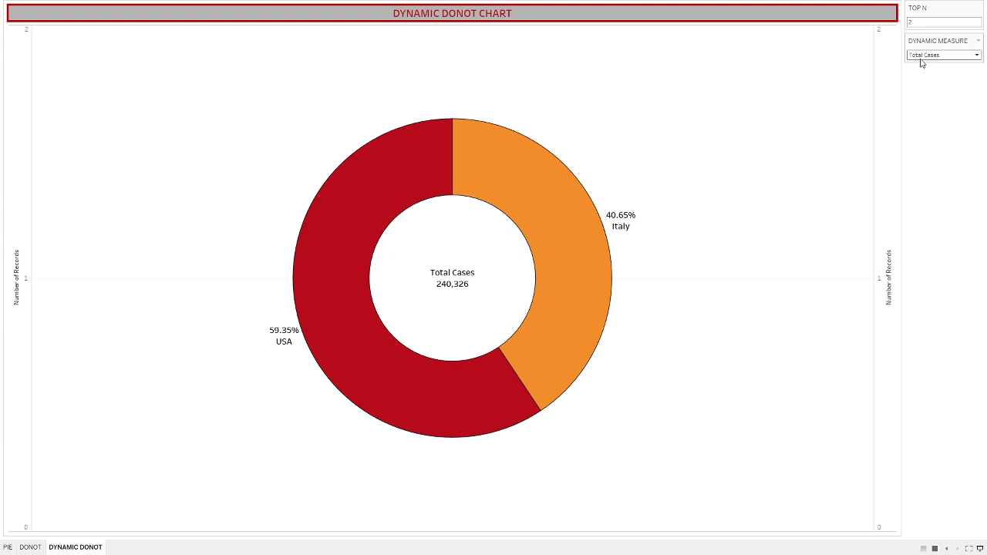
{"action": "left_click", "coordinate": [922, 60]}
{"action": "left_click", "coordinate": [925, 81]}
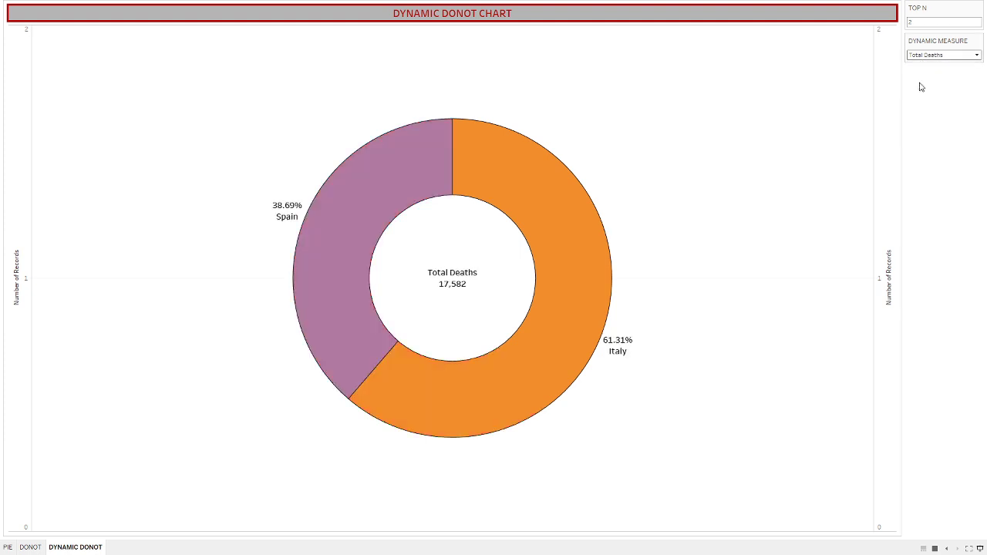
{"action": "left_click", "coordinate": [922, 58]}
{"action": "left_click", "coordinate": [922, 90]}
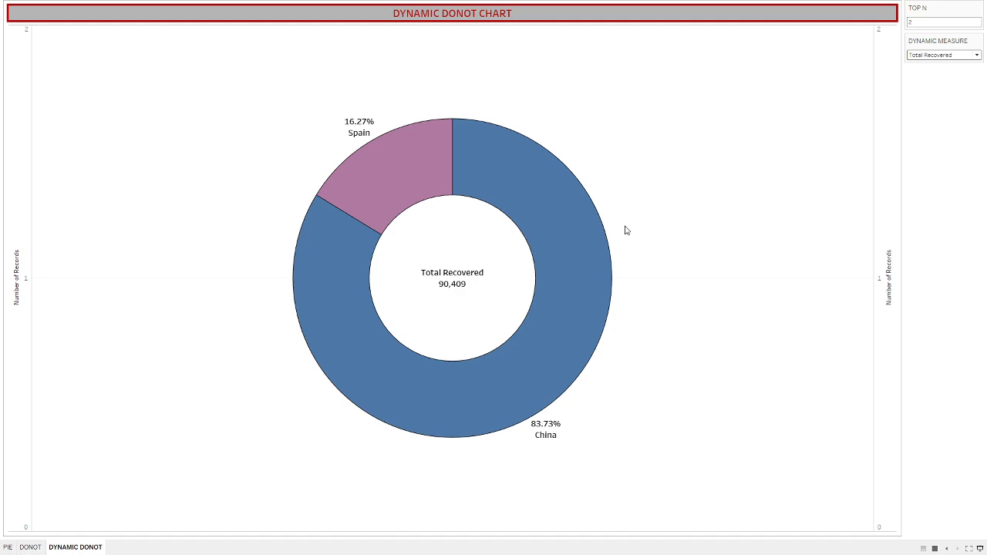
Leave presentation mode and switch to the Book2 workbook with the empty CORONA DYNAMIC DONOT sheet
{"action": "key", "text": "Escape"}
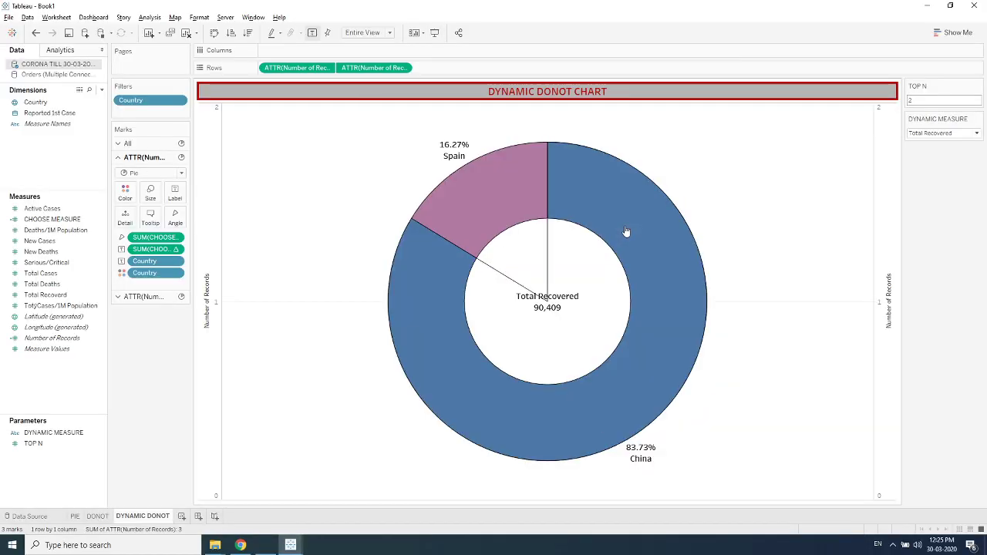
{"action": "mouse_move", "coordinate": [312, 544]}
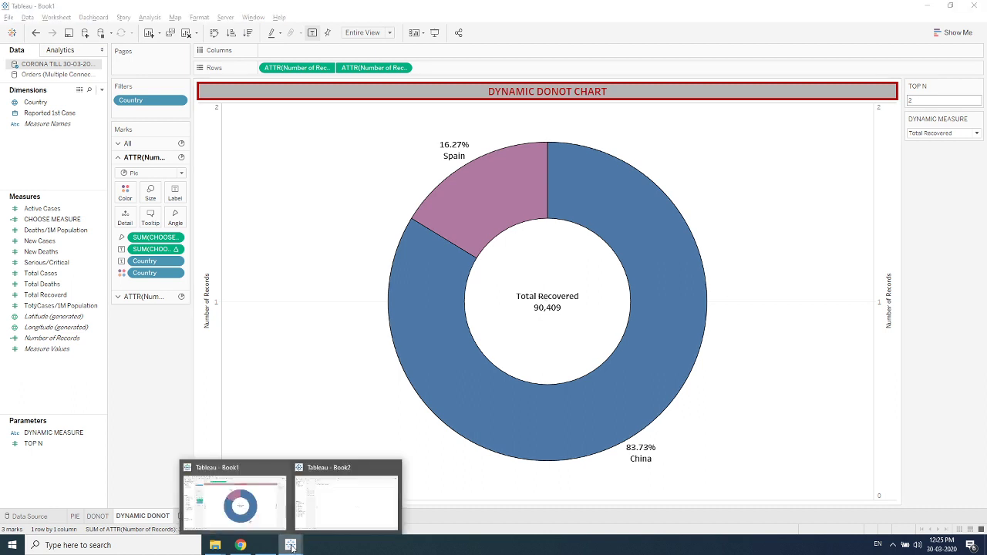
{"action": "left_click", "coordinate": [341, 507]}
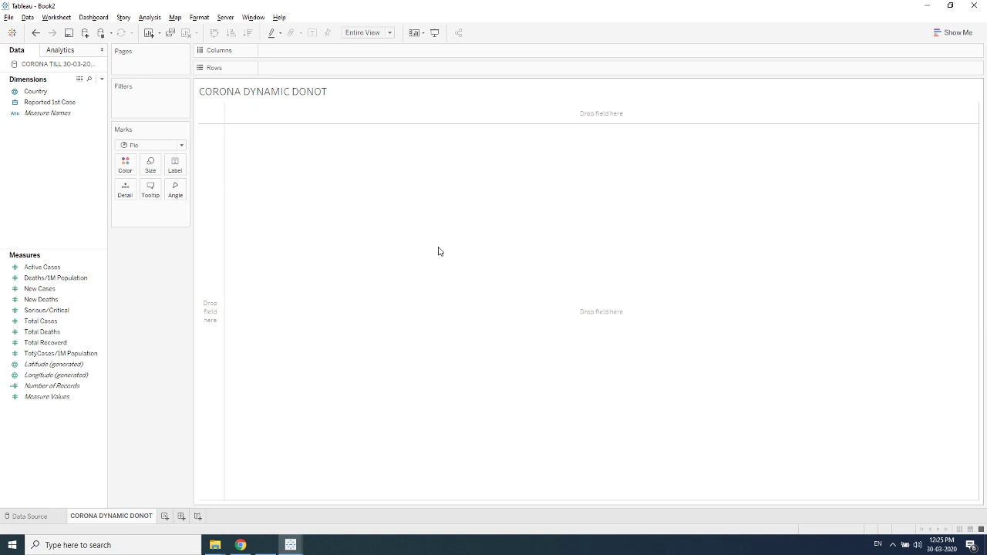
{"action": "right_click", "coordinate": [56, 425]}
{"action": "left_click", "coordinate": [83, 435]}
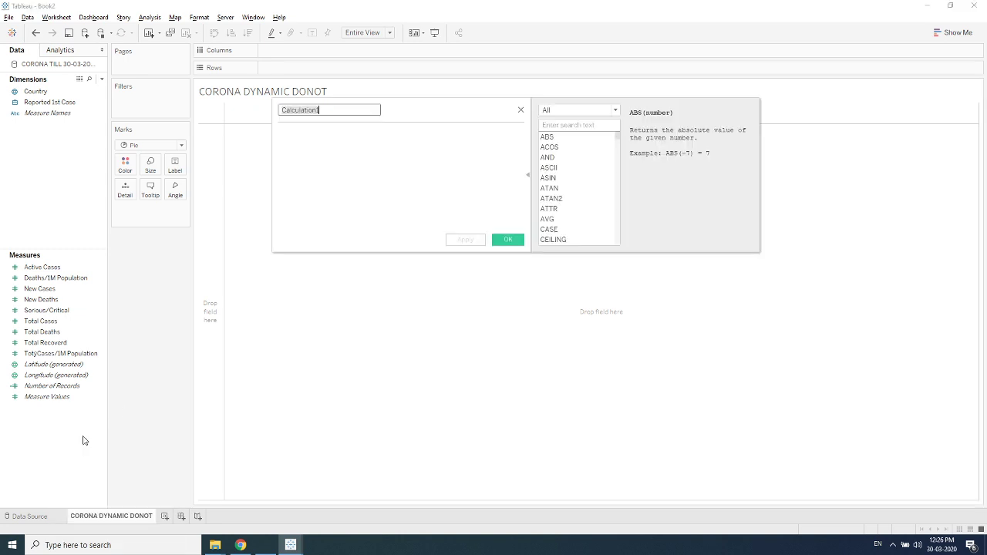
{"action": "left_click", "coordinate": [521, 110]}
Start a new parameter named CHOOSE MEASURE with data type String and allowable values restricted to a list
{"action": "right_click", "coordinate": [63, 421]}
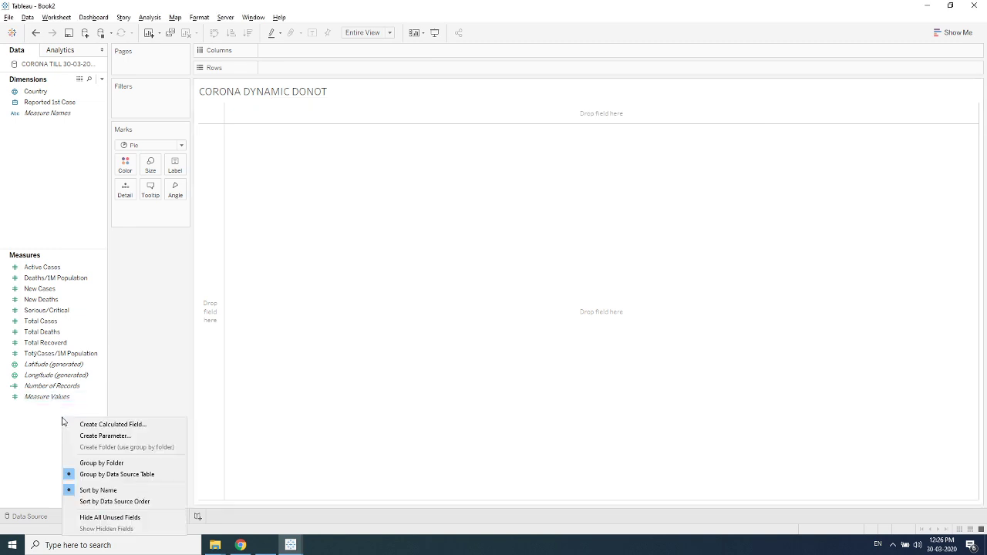
{"action": "left_click", "coordinate": [99, 436]}
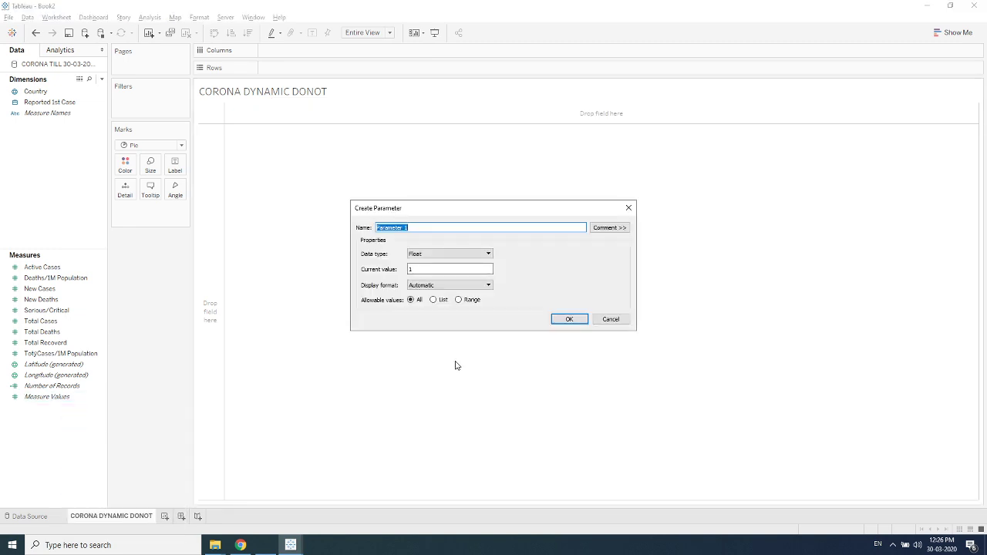
{"action": "key", "text": "BackSpace"}
{"action": "type", "text": "CH"}
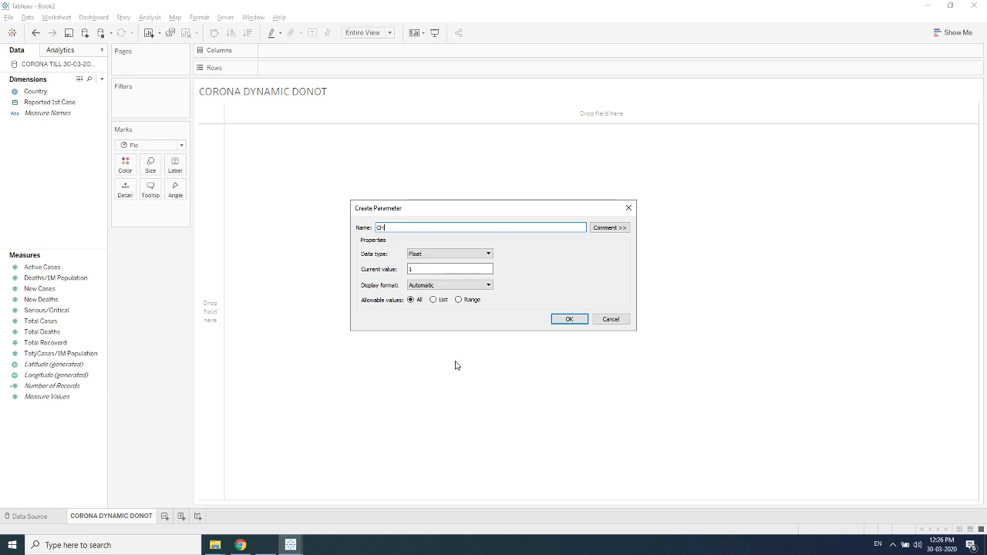
{"action": "type", "text": "OOSE MEASURE"}
{"action": "left_click", "coordinate": [422, 256]}
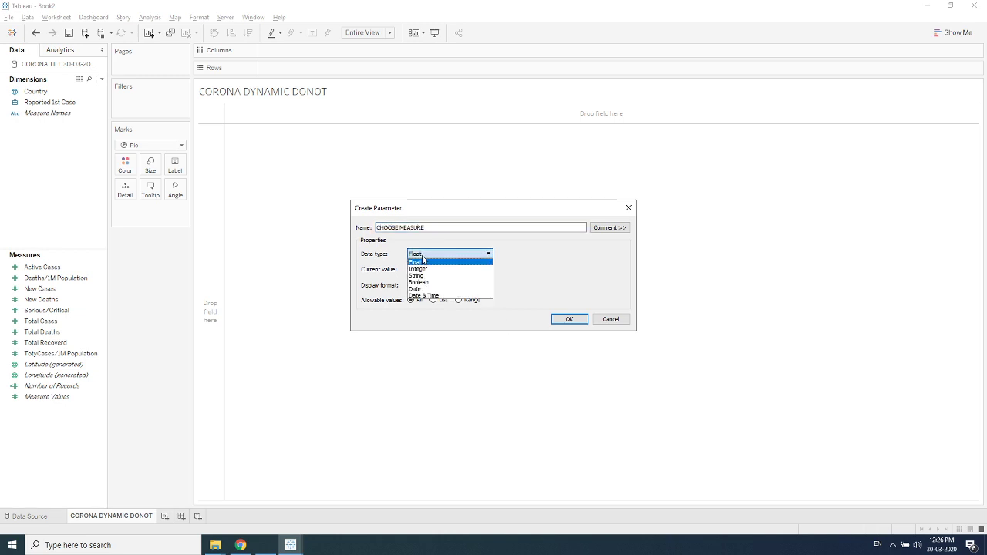
{"action": "left_click", "coordinate": [418, 275]}
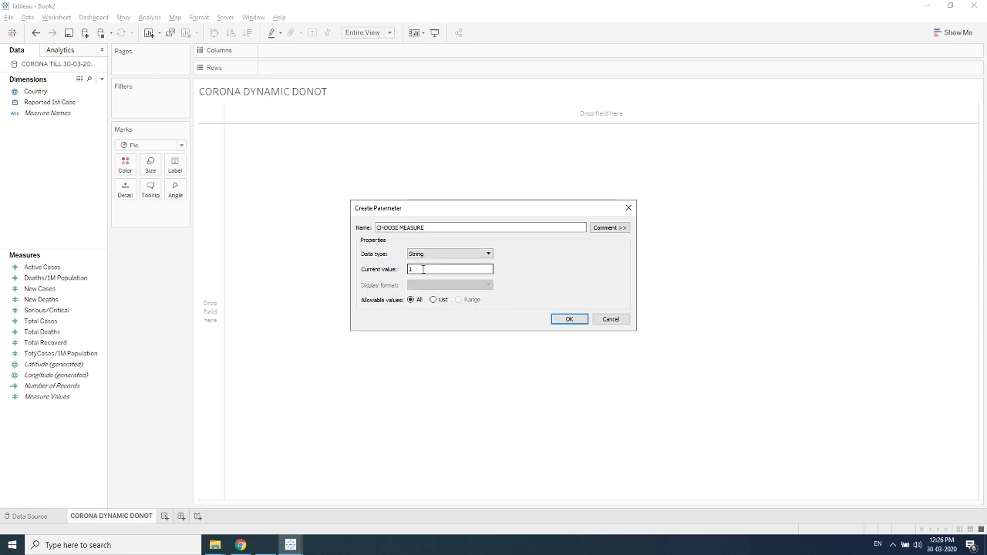
{"action": "left_click", "coordinate": [433, 300]}
Add Active Cases as the first entry in the parameter's list of values
{"action": "left_click", "coordinate": [411, 341]}
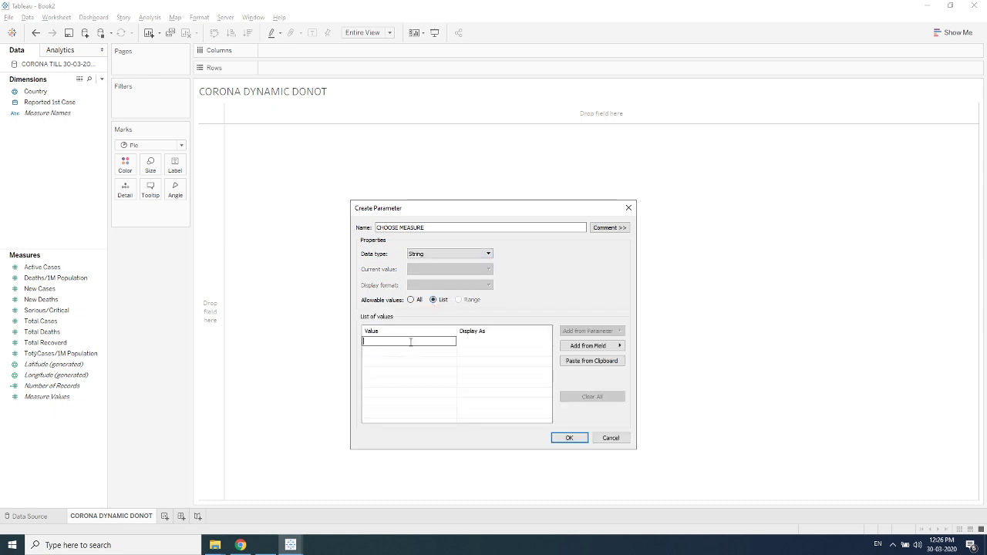
{"action": "type", "text": "ACTIVE"}
{"action": "key", "text": "BackSpace"}
{"action": "key", "text": "BackSpace"}
{"action": "key", "text": "BackSpace"}
{"action": "key", "text": "BackSpace"}
{"action": "key", "text": "BackSpace"}
{"action": "key", "text": "BackSpace"}
{"action": "type", "text": "Active Cases"}
{"action": "left_click", "coordinate": [468, 344]}
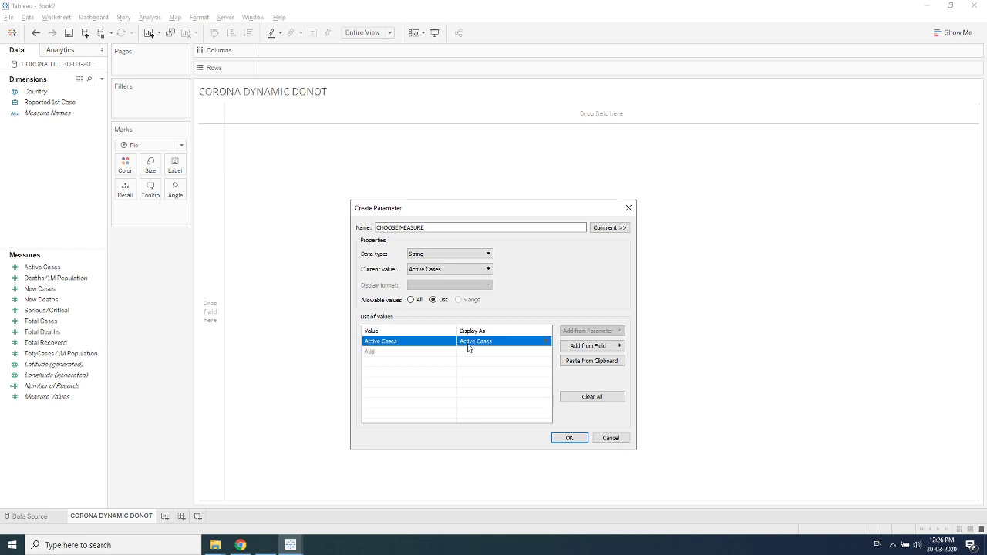
Add New Cases and Total Cases to the parameter's list of values
{"action": "left_click", "coordinate": [410, 354]}
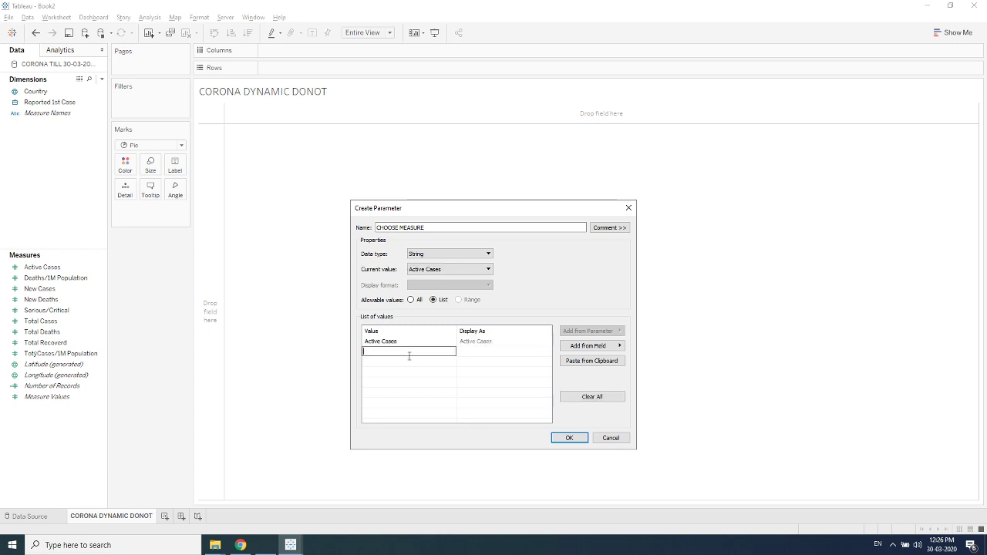
{"action": "type", "text": "New Cases"}
{"action": "left_click", "coordinate": [487, 354]}
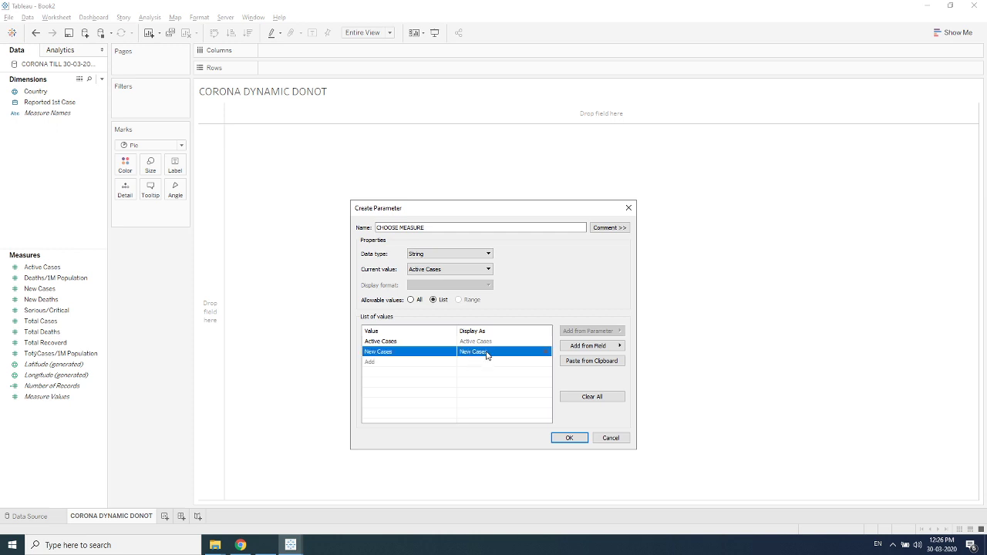
{"action": "left_click", "coordinate": [423, 362]}
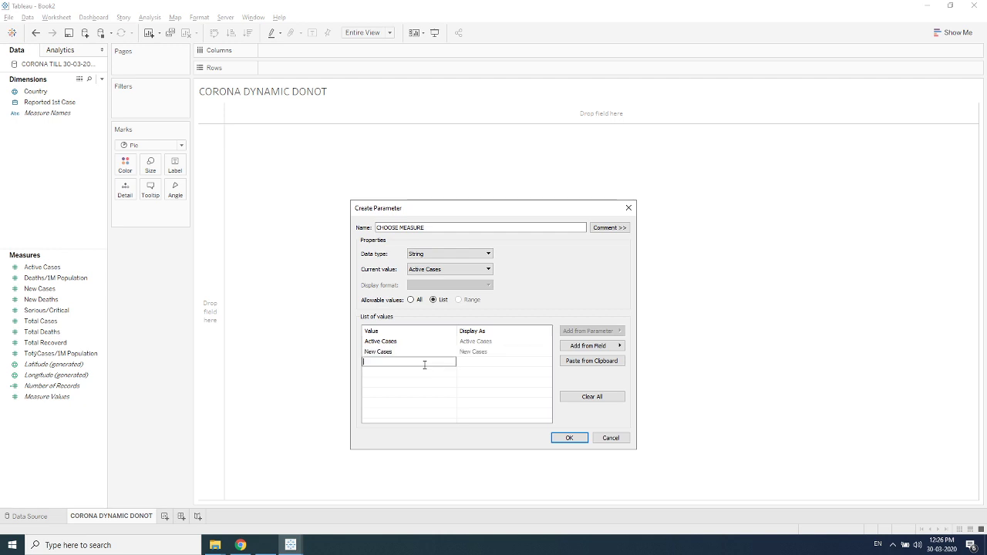
{"action": "type", "text": "Total Cas"}
{"action": "left_click", "coordinate": [398, 373]}
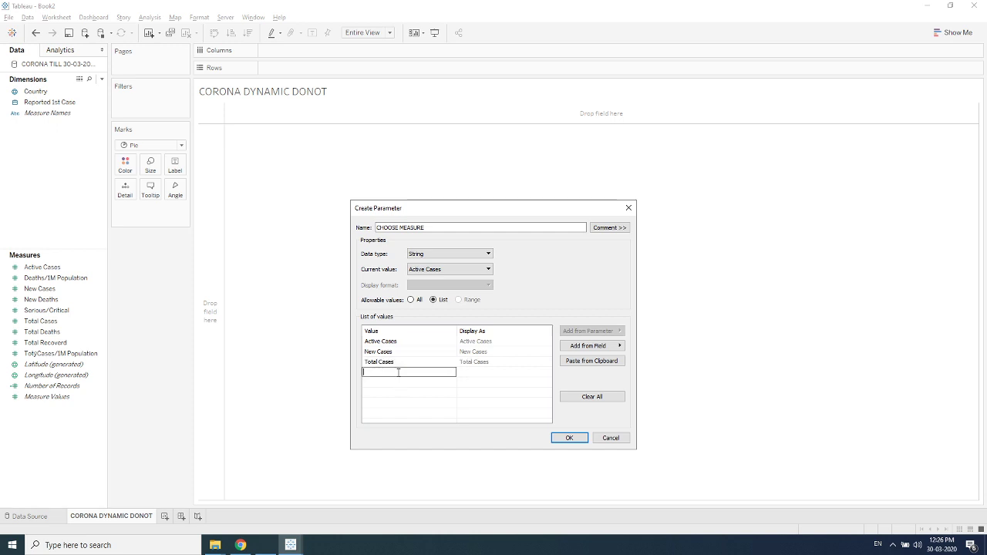
Add Total Deaths and Total Recoverd to the parameter's list of values
{"action": "type", "text": "Total Dea"}
{"action": "type", "text": "ths"}
{"action": "key", "text": "Return"}
{"action": "type", "text": "T"}
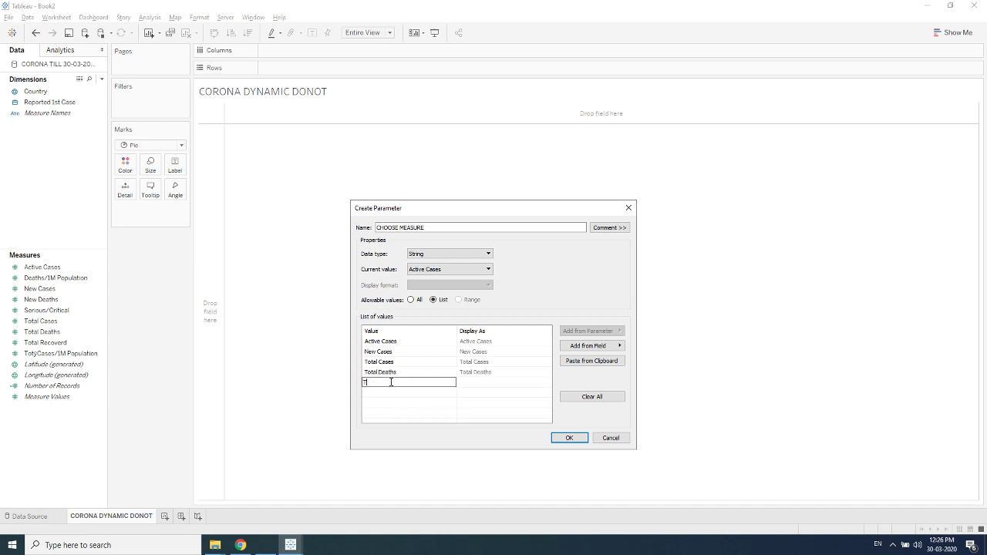
{"action": "type", "text": "otal Recoverd"}
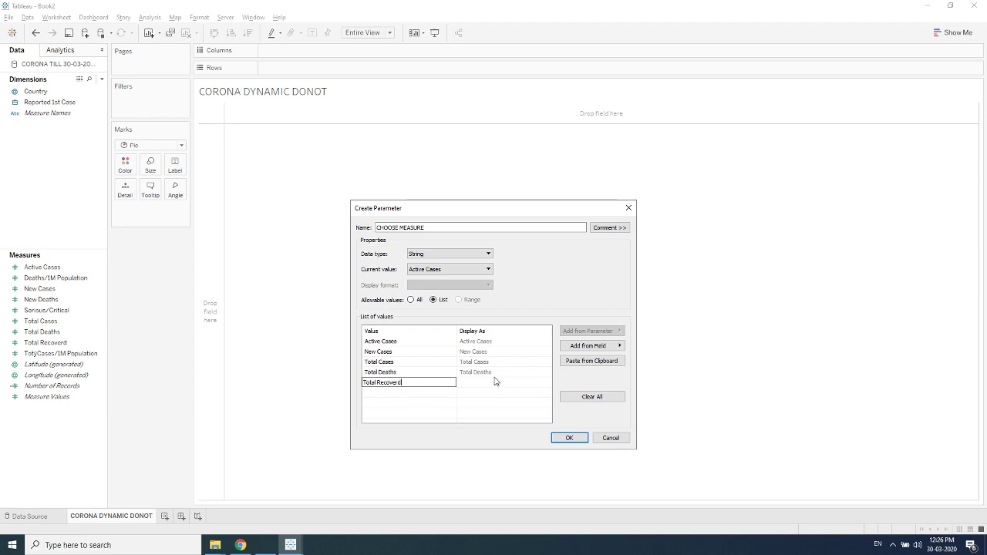
Set the display name of the Total Recoverd entry to Total Recovered and save the CHOOSE MEASURE parameter
{"action": "left_click", "coordinate": [489, 382]}
{"action": "left_click", "coordinate": [503, 384]}
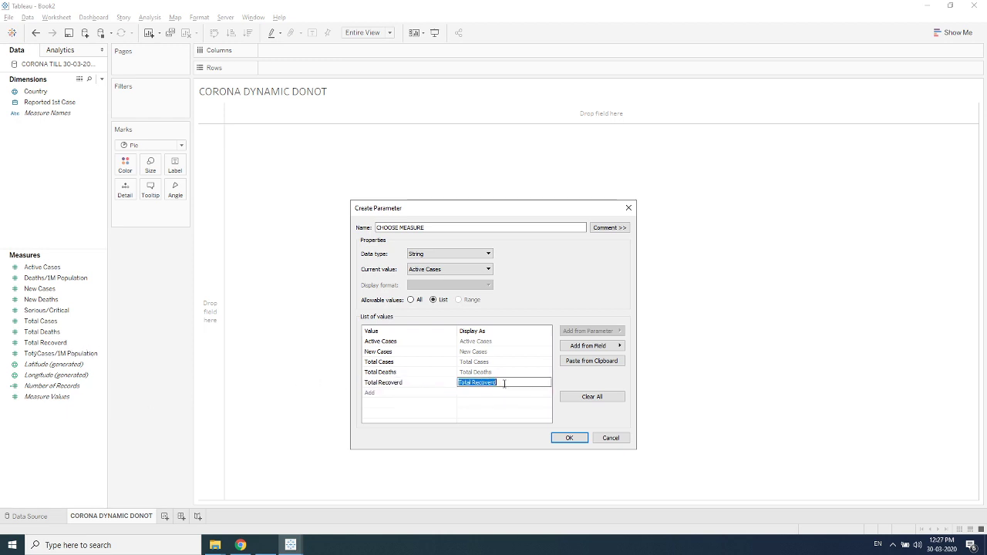
{"action": "left_click", "coordinate": [495, 382]}
{"action": "type", "text": "e"}
{"action": "key", "text": "Return"}
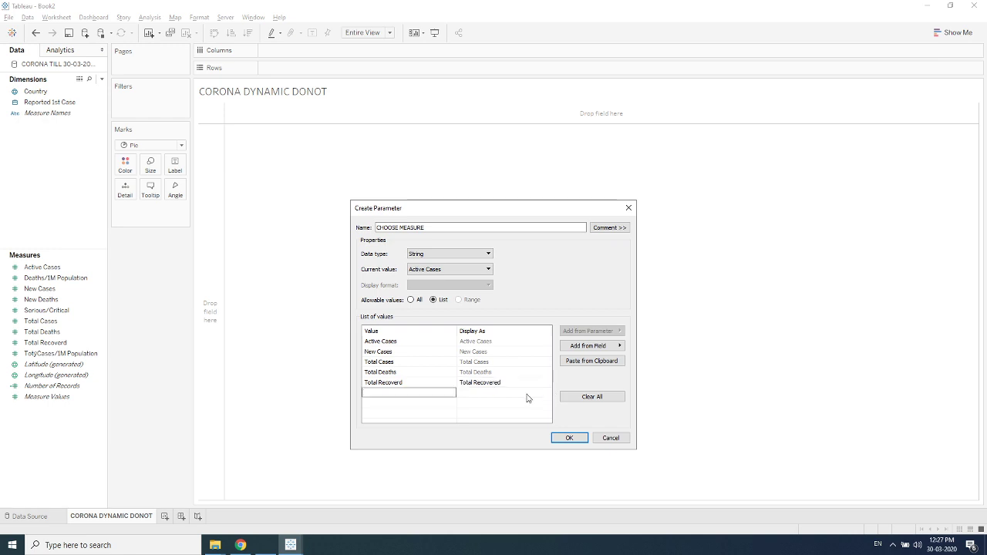
{"action": "left_click", "coordinate": [500, 384]}
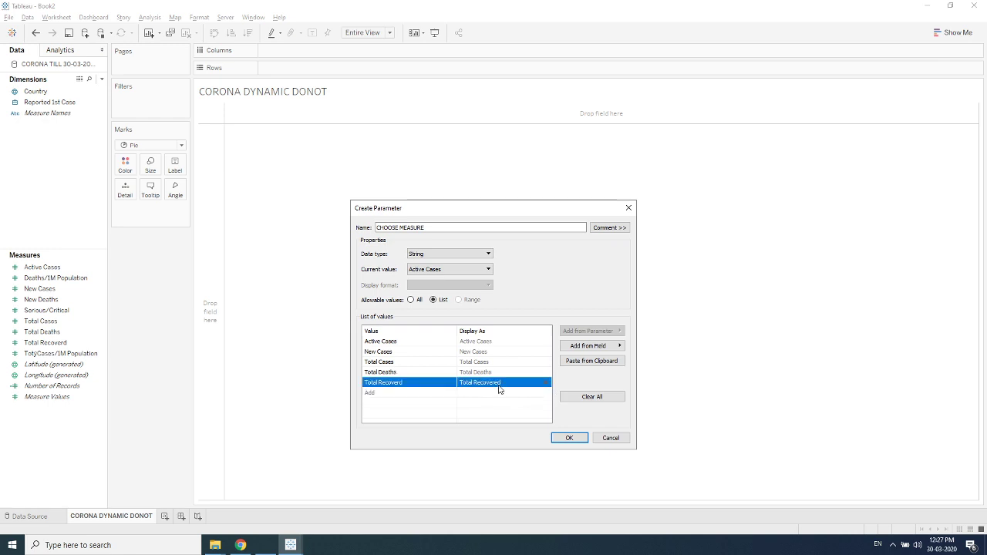
{"action": "left_click", "coordinate": [569, 439]}
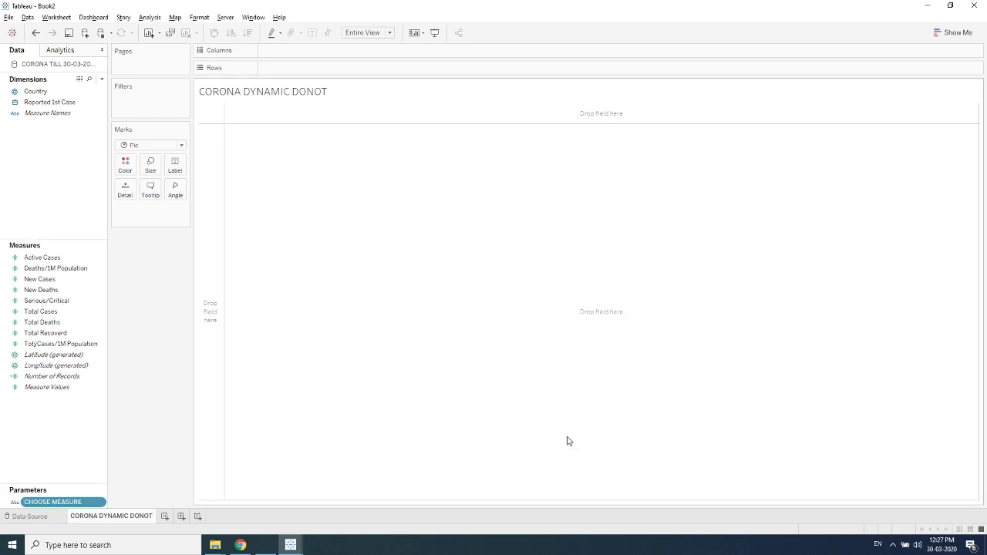
Create a calculated field named DYNAMIC MEASURE and begin its formula with CASE [CHOOSE MEASURE]
{"action": "right_click", "coordinate": [67, 405]}
{"action": "left_click", "coordinate": [95, 415]}
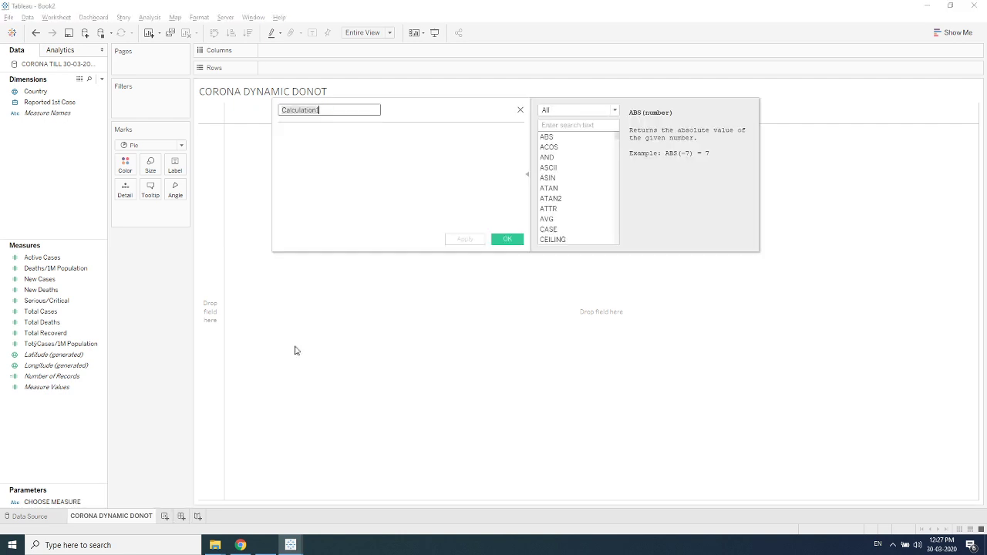
{"action": "key", "text": "BackSpace"}
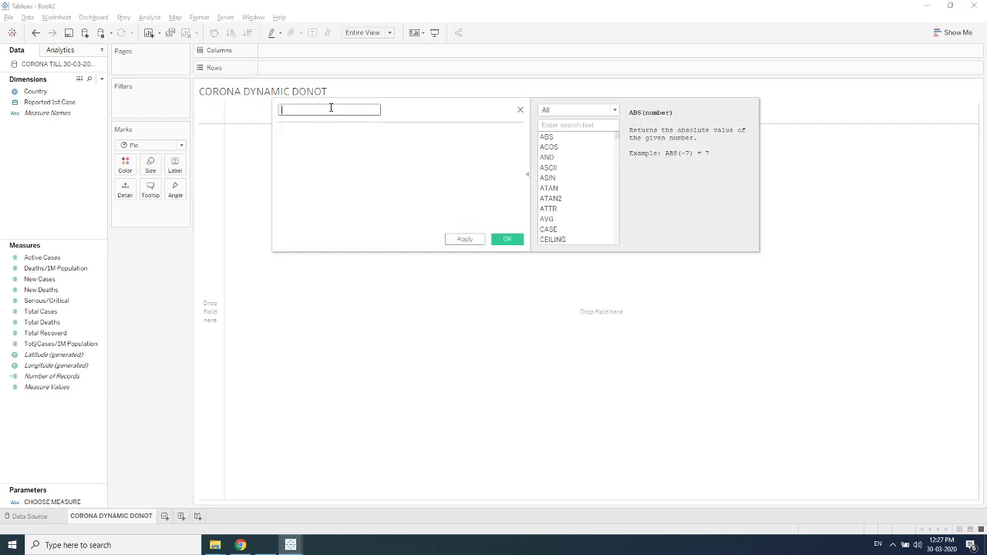
{"action": "type", "text": "DYNAMIC MEASURE"}
{"action": "left_click", "coordinate": [316, 142]}
{"action": "type", "text": "CASE"}
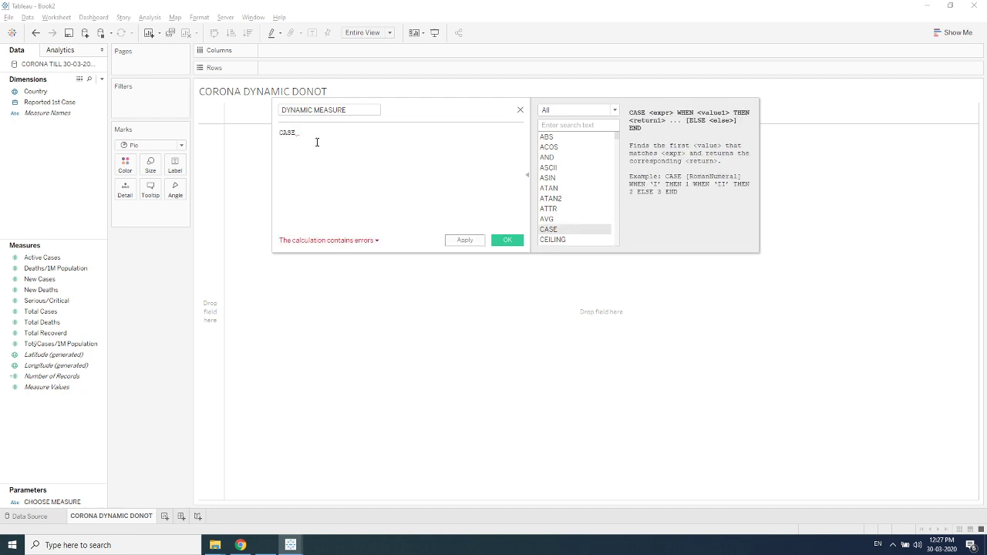
{"action": "type", "text": "[choo"}
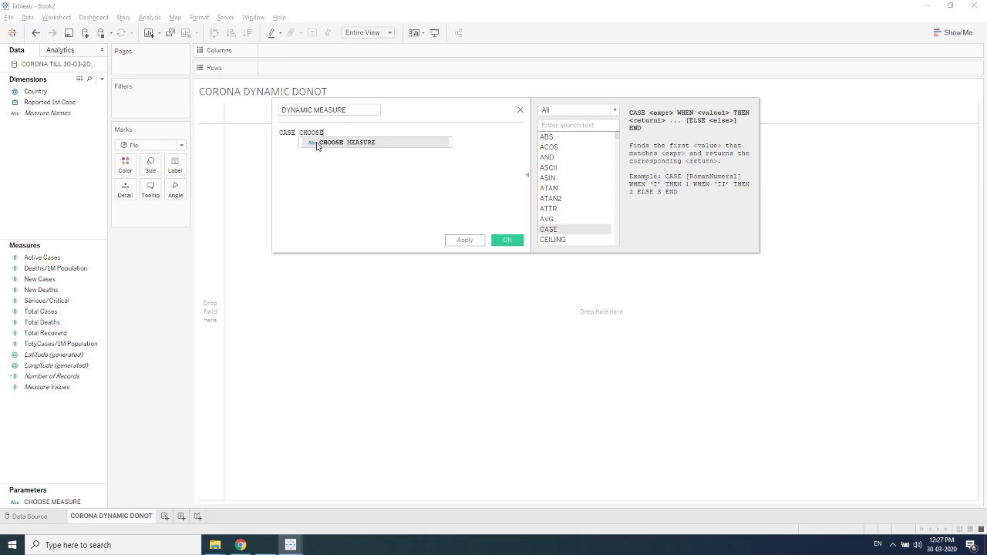
{"action": "key", "text": "Return"}
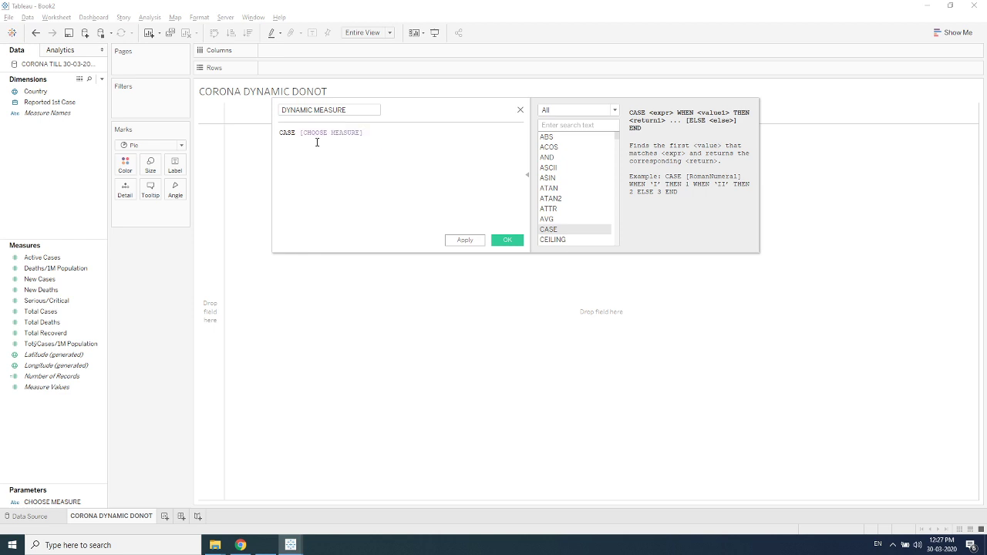
Add the branch WHEN 'Active Cases' THEN [Active Cases] on a new line of the CASE formula
{"action": "key", "text": "Return"}
{"action": "type", "text": "Wh"}
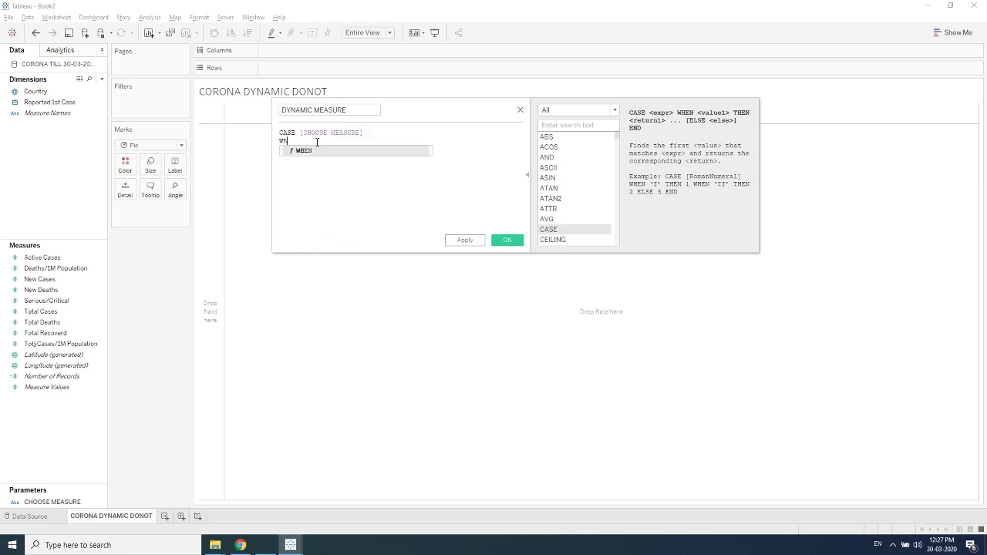
{"action": "key", "text": "Return"}
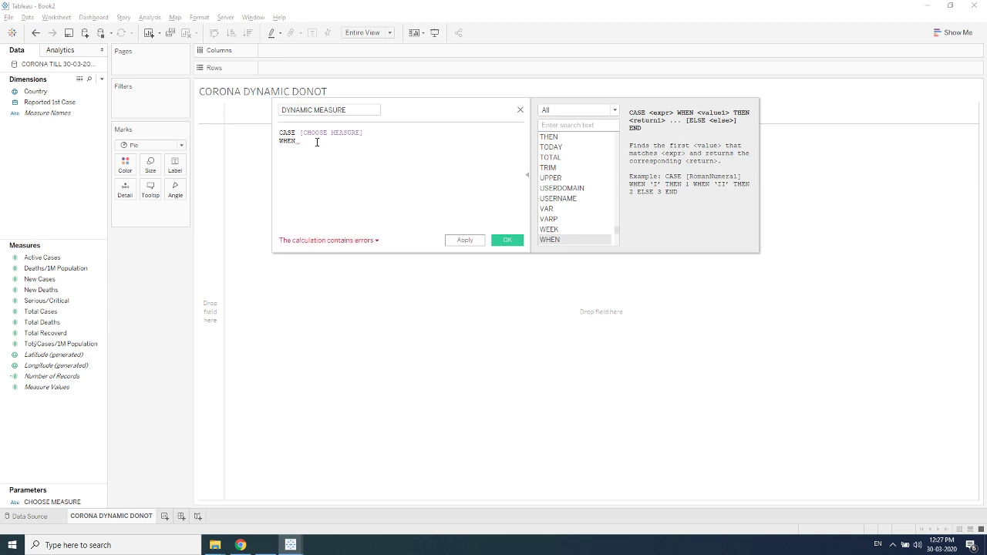
{"action": "type", "text": "\""}
{"action": "type", "text": "Ac"}
{"action": "type", "text": "tive "}
{"action": "type", "text": "Cases'"}
{"action": "type", "text": " then"}
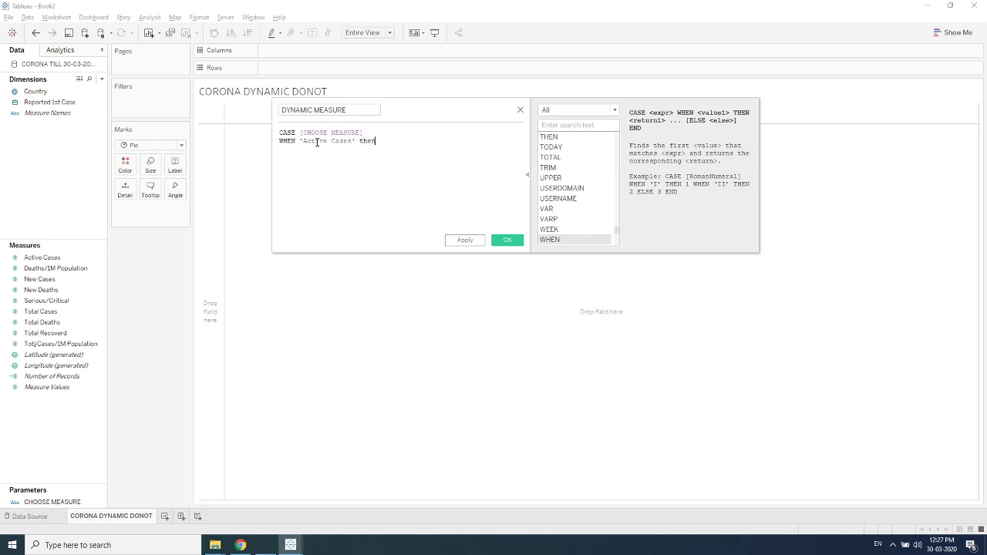
{"action": "key", "text": "Return"}
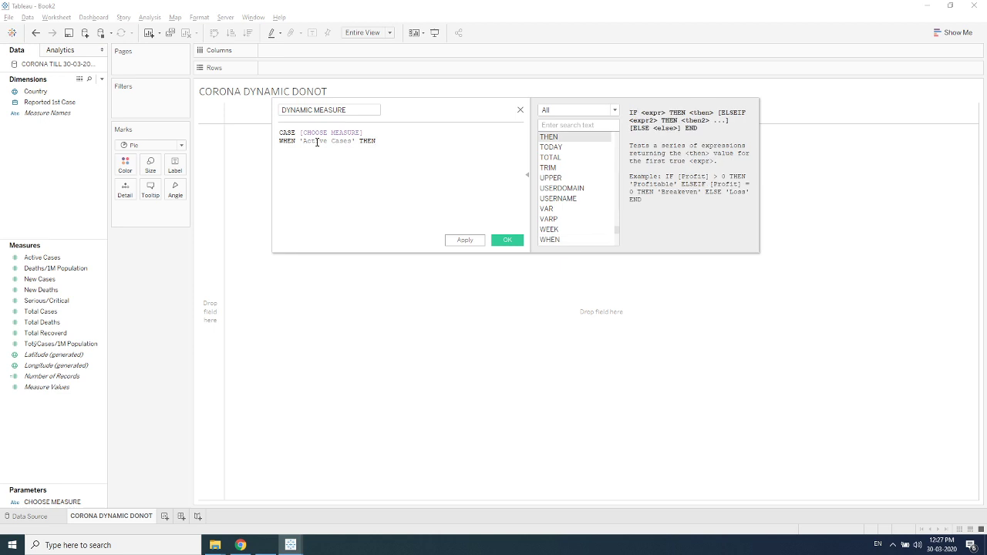
{"action": "type", "text": "Act"}
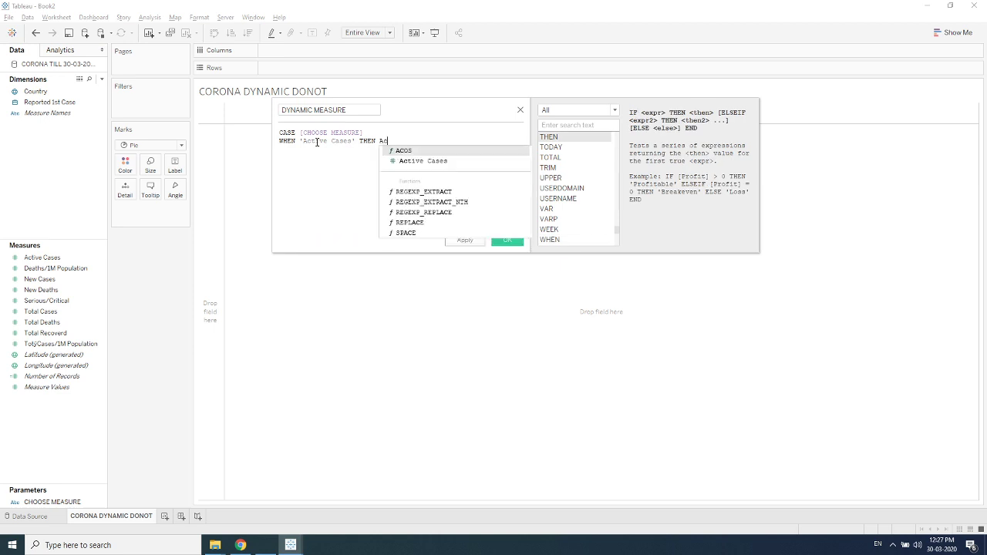
{"action": "key", "text": "Return"}
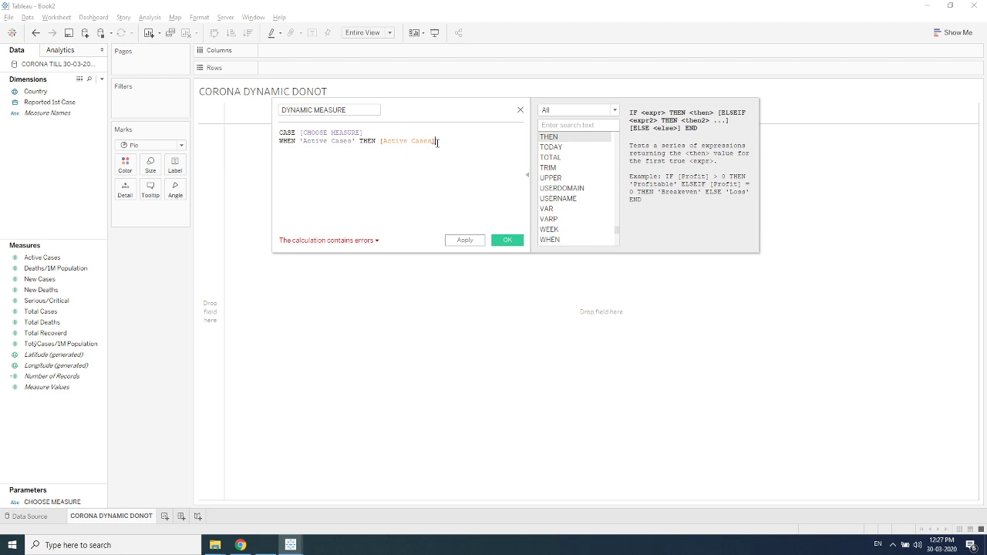
Copy the Active Cases WHEN line and paste it four times below so the formula has five branches
{"action": "left_click_drag", "start_coordinate": [436, 140], "coordinate": [278, 141]}
{"action": "key", "text": "ctrl+c"}
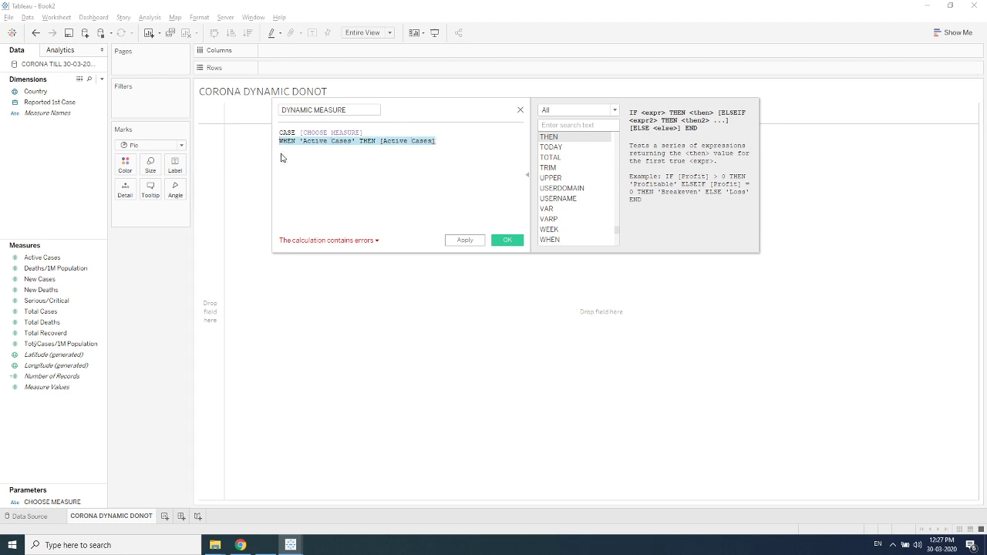
{"action": "left_click", "coordinate": [284, 149]}
{"action": "key", "text": "ctrl+v"}
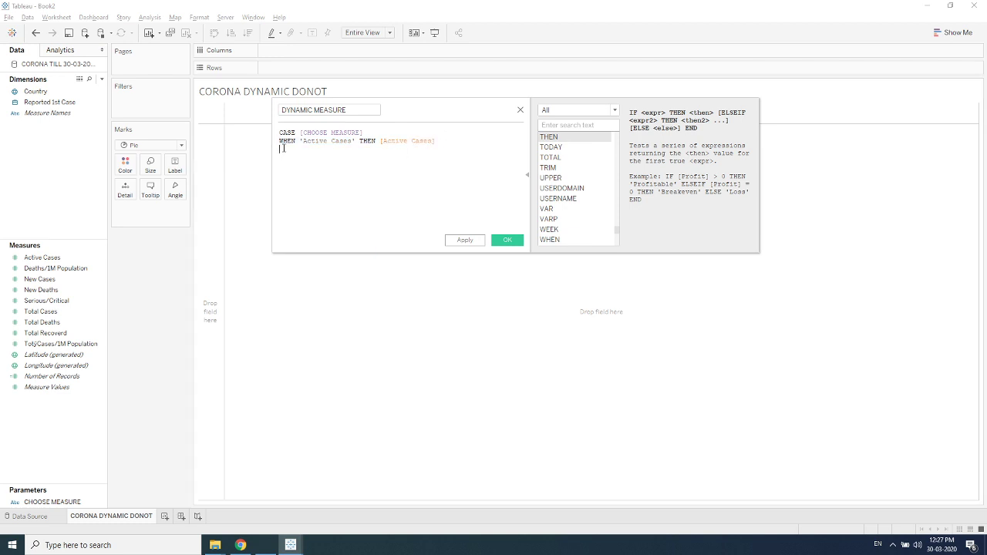
{"action": "key", "text": "ctrl+v"}
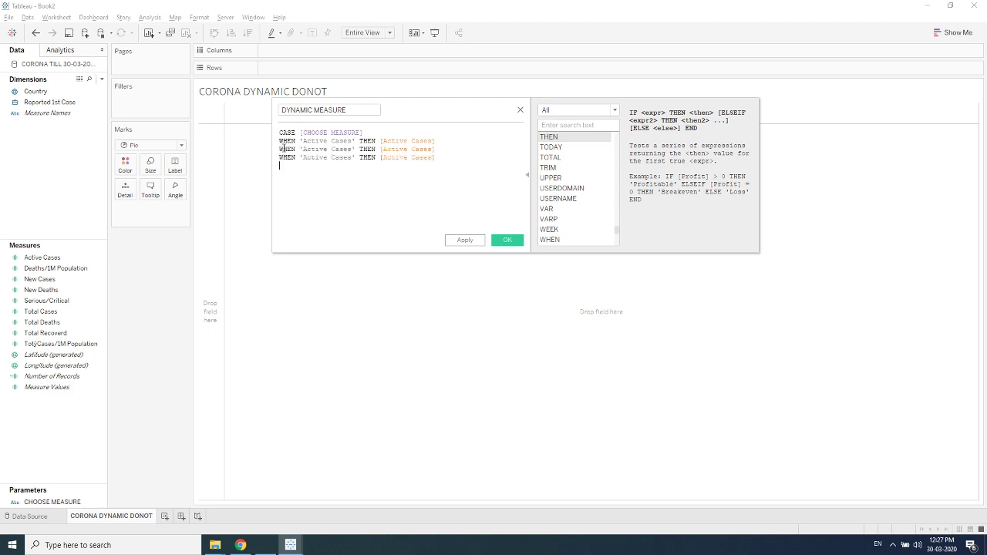
{"action": "key", "text": "ctrl+v"}
{"action": "key", "text": "ctrl+v"}
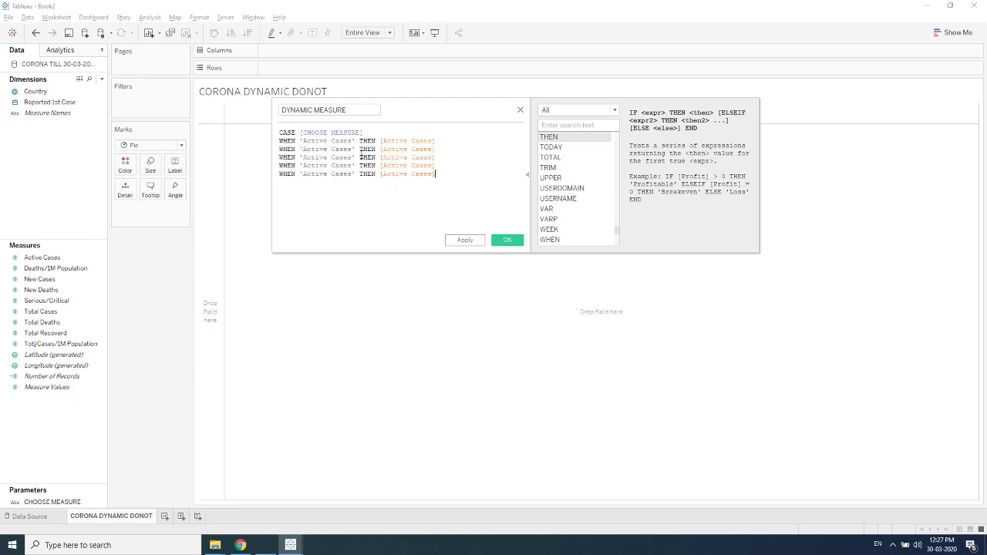
Change the second branch to WHEN 'New Cases' THEN [New Cases]
{"action": "left_click", "coordinate": [352, 149]}
{"action": "key", "text": "BackSpace"}
{"action": "key", "text": "BackSpace"}
{"action": "key", "text": "BackSpace"}
{"action": "key", "text": "BackSpace"}
{"action": "key", "text": "BackSpace"}
{"action": "key", "text": "BackSpace"}
{"action": "key", "text": "BackSpace"}
{"action": "key", "text": "BackSpace"}
{"action": "key", "text": "BackSpace"}
{"action": "key", "text": "BackSpace"}
{"action": "key", "text": "BackSpace"}
{"action": "key", "text": "BackSpace"}
{"action": "type", "text": "New Cases"}
{"action": "double_click", "coordinate": [398, 149]}
{"action": "type", "text": "Ne"}
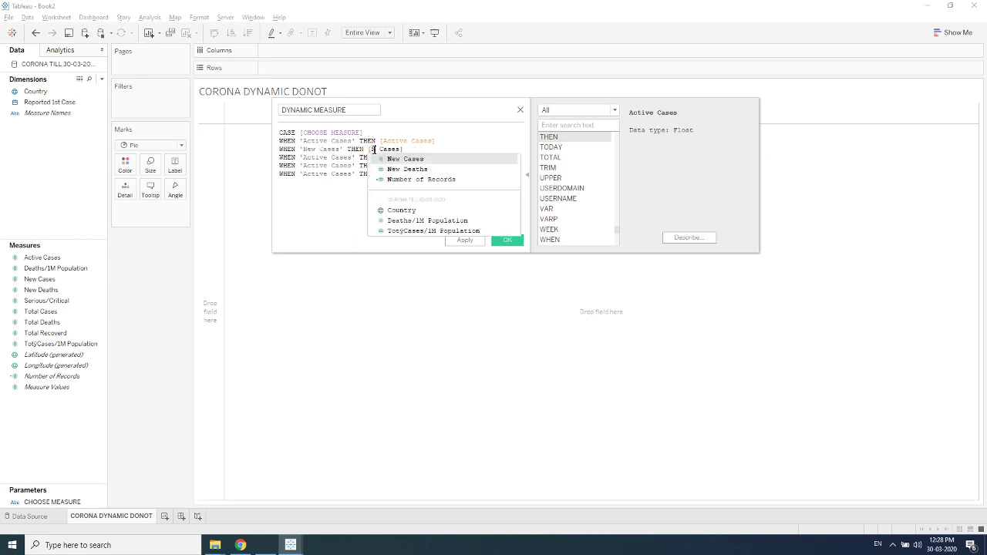
{"action": "left_click", "coordinate": [399, 159]}
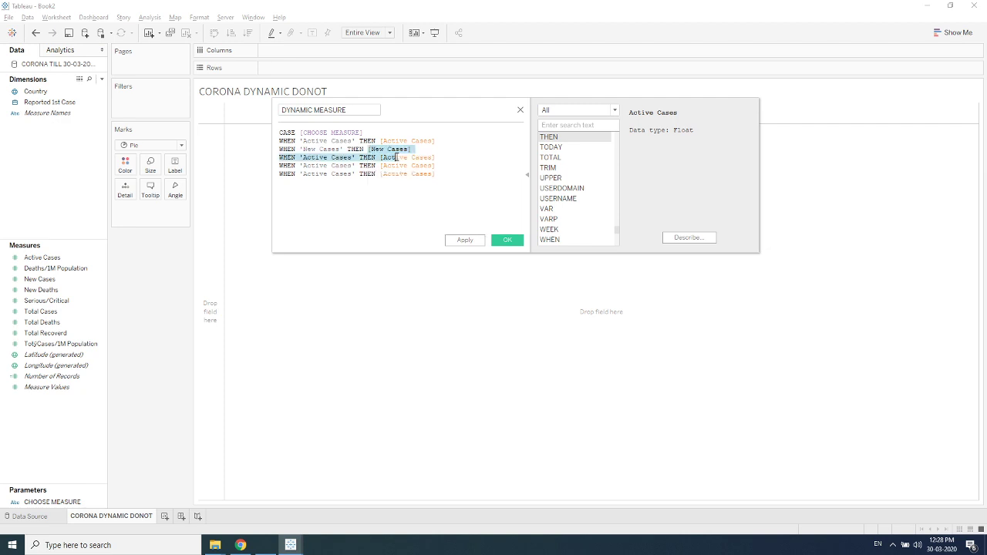
Change the third branch to WHEN 'Total Cases' THEN [Total Cases]
{"action": "left_click", "coordinate": [352, 157]}
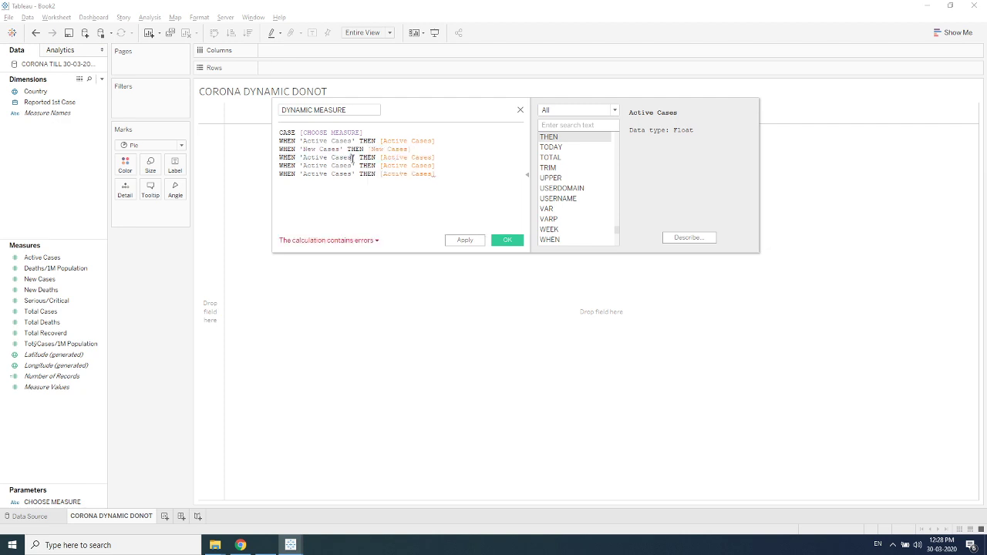
{"action": "left_click_drag", "start_coordinate": [327, 157], "coordinate": [303, 158]}
{"action": "type", "text": "Total"}
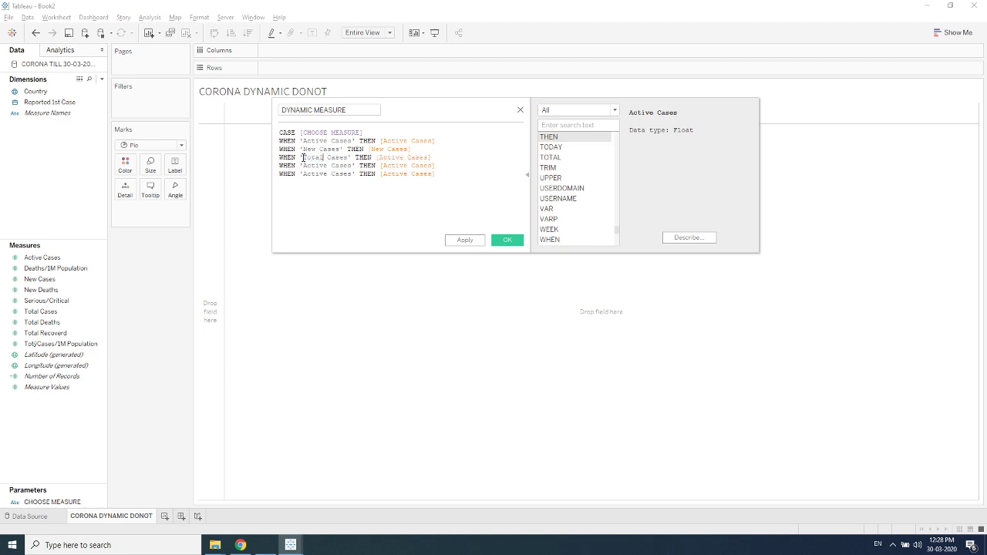
{"action": "left_click_drag", "start_coordinate": [403, 156], "coordinate": [378, 157]}
{"action": "type", "text": "Ti"}
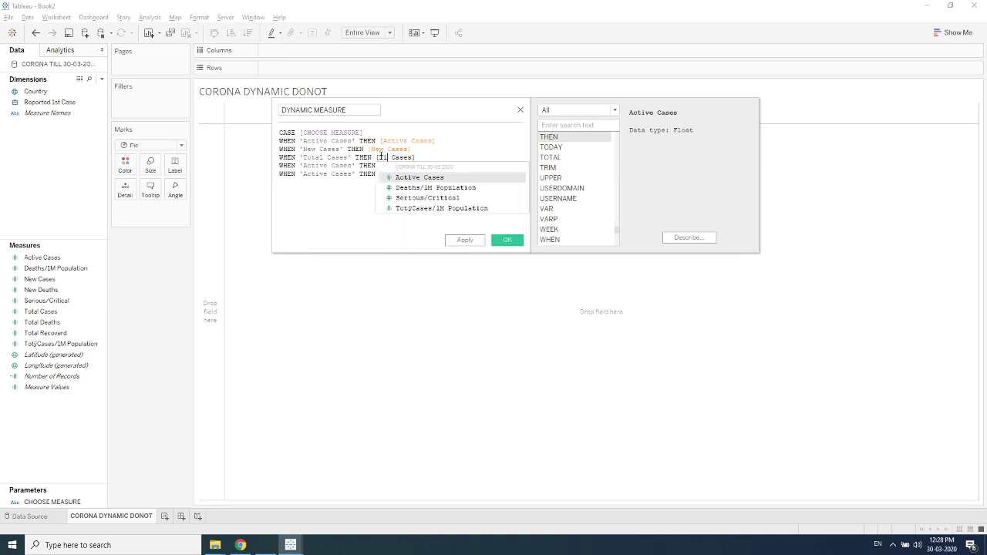
{"action": "key", "text": "BackSpace"}
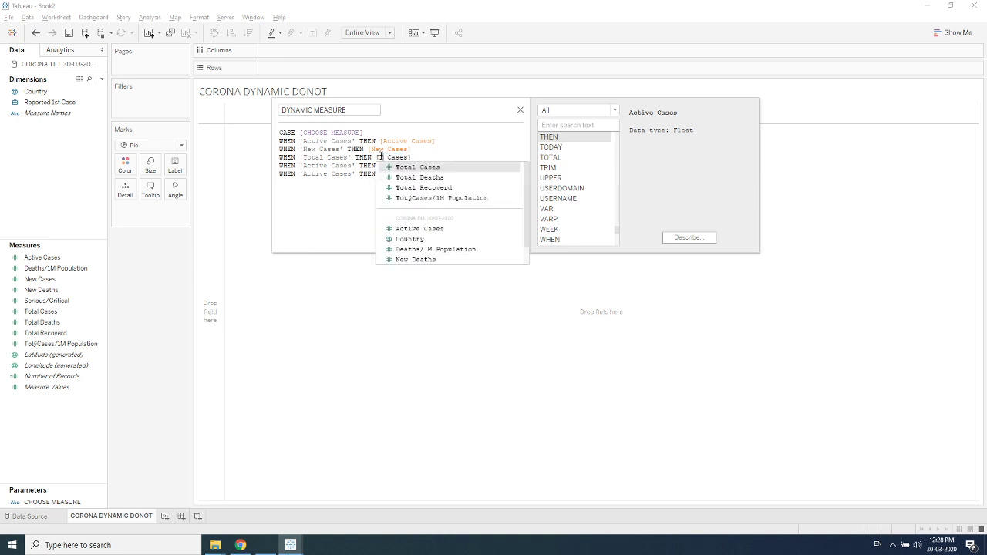
{"action": "type", "text": "o"}
{"action": "key", "text": "Return"}
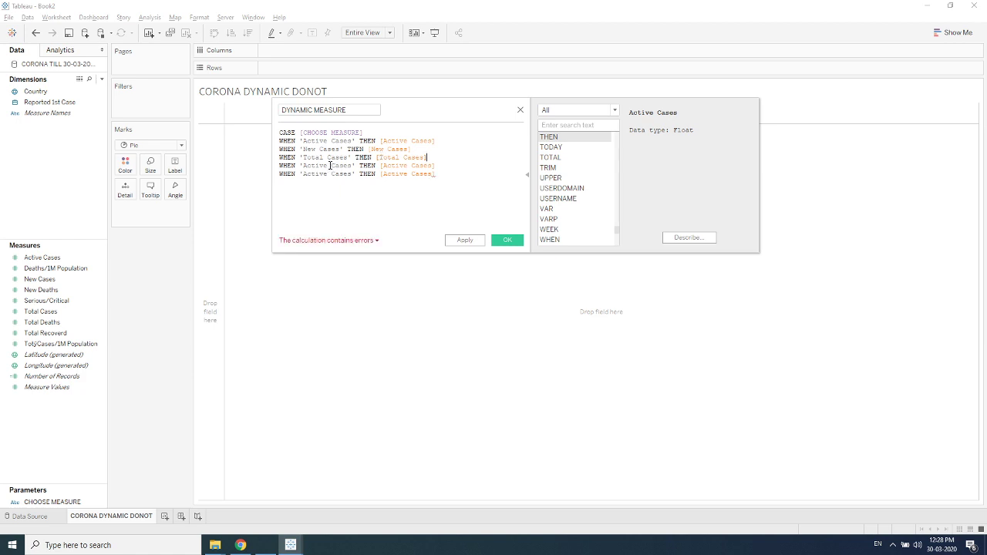
Change the fourth branch to WHEN 'Total Deaths' THEN [Total Deaths]
{"action": "left_click_drag", "start_coordinate": [352, 167], "coordinate": [303, 167]}
{"action": "type", "text": "Total Dea"}
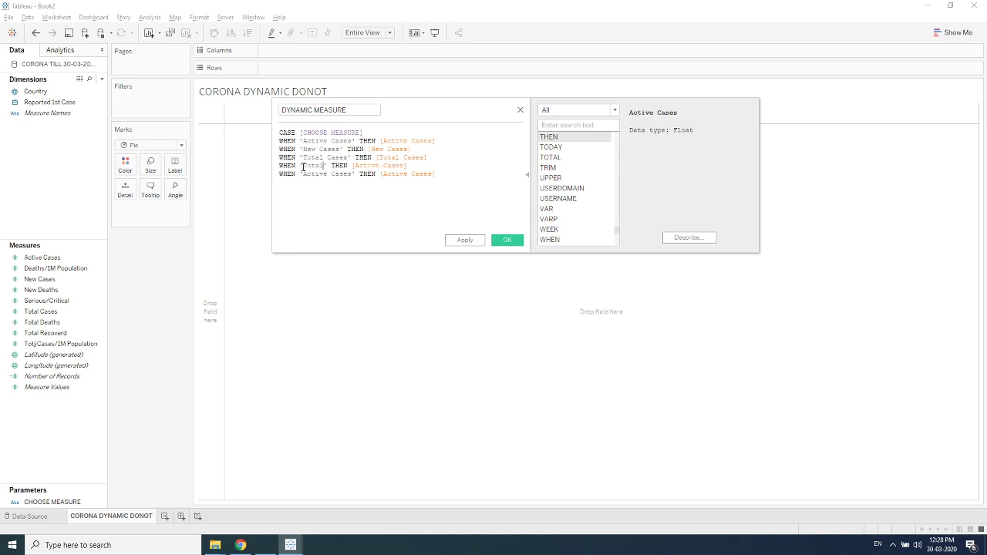
{"action": "type", "text": "ths"}
{"action": "left_click_drag", "start_coordinate": [435, 165], "coordinate": [381, 165]}
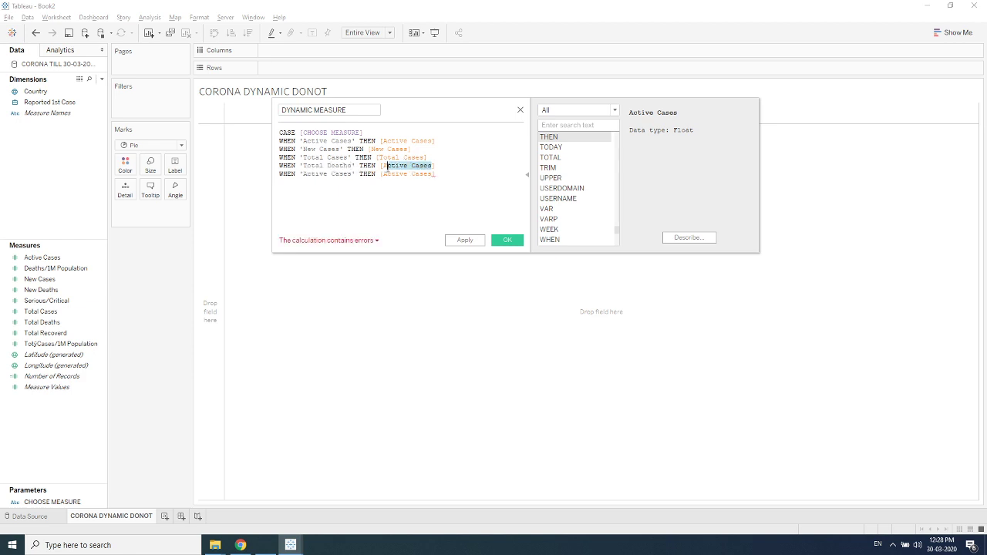
{"action": "type", "text": "[Tota"}
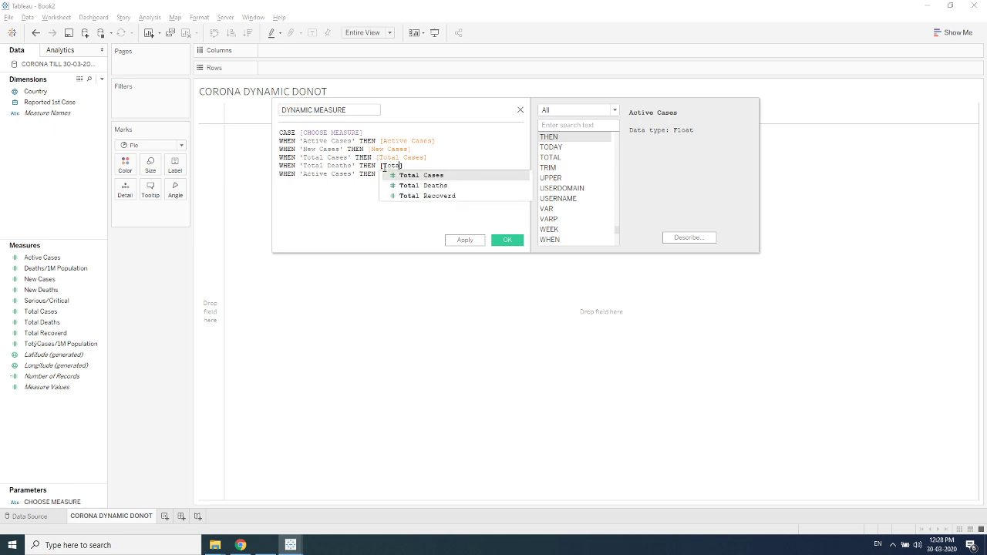
{"action": "key", "text": "Down"}
{"action": "key", "text": "Return"}
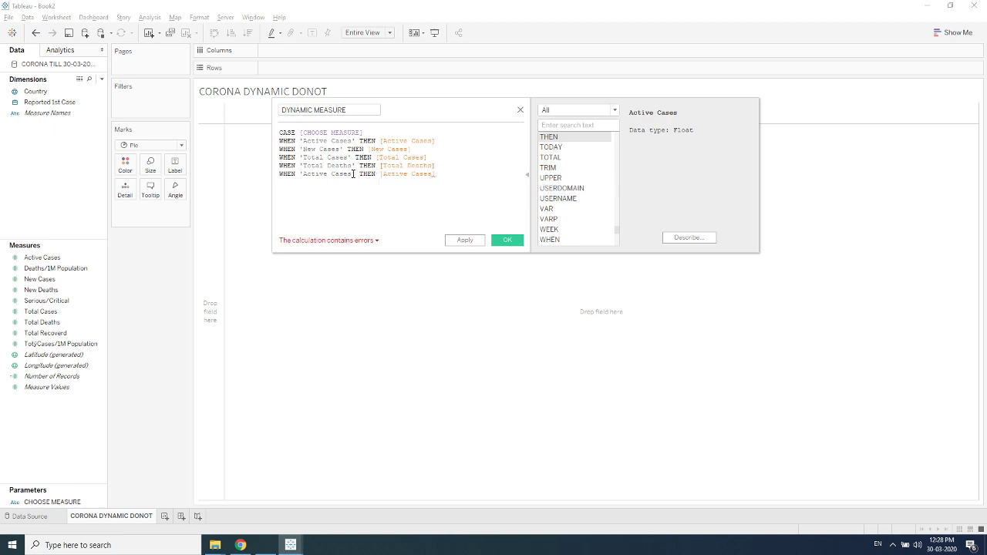
Change the fifth branch to WHEN 'Total Recoverd' THEN [Total Recoverd]
{"action": "left_click_drag", "start_coordinate": [352, 174], "coordinate": [304, 173]}
{"action": "type", "text": "Total R"}
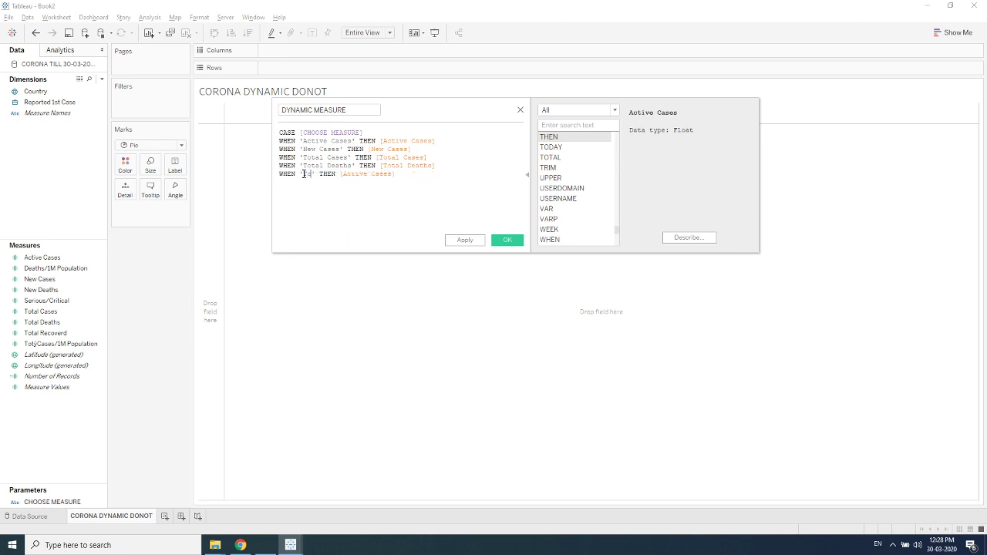
{"action": "type", "text": "ecoverd"}
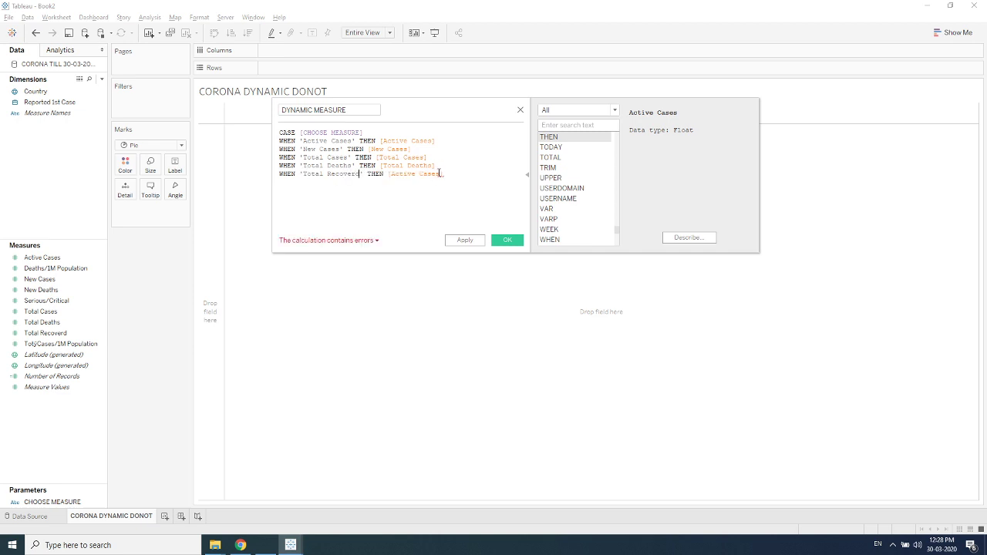
{"action": "left_click_drag", "start_coordinate": [441, 174], "coordinate": [393, 176]}
{"action": "type", "text": "o"}
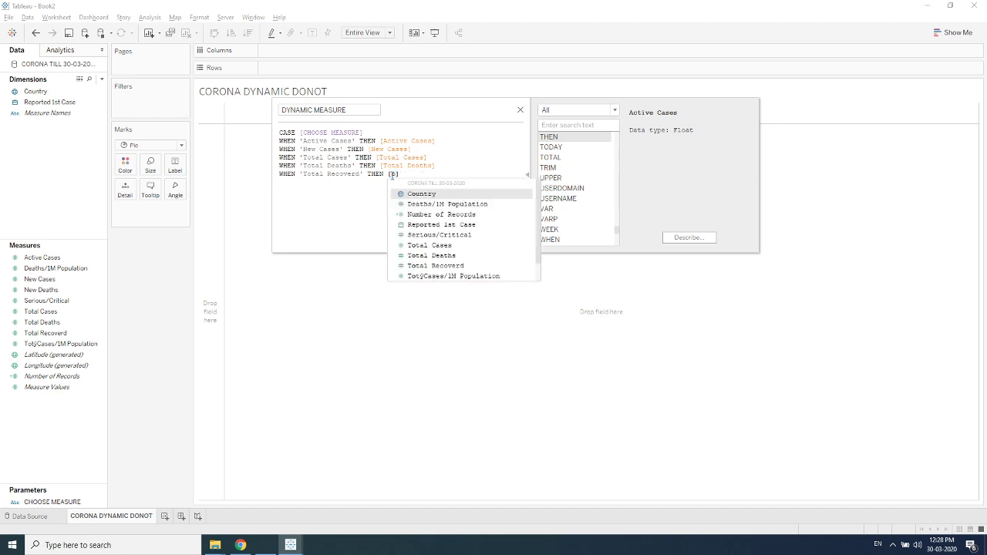
{"action": "key", "text": "BackSpace"}
{"action": "type", "text": "Tta"}
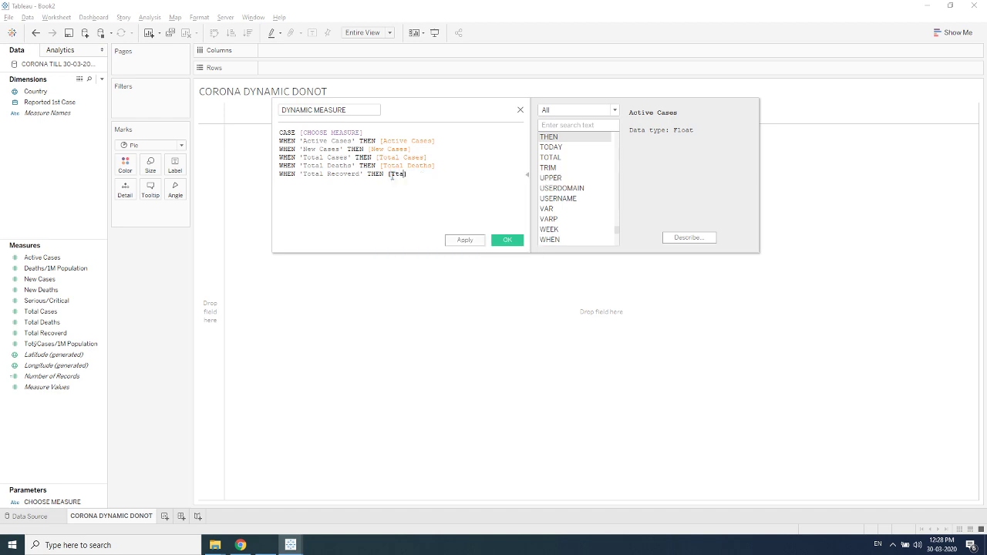
{"action": "key", "text": "BackSpace"}
{"action": "key", "text": "BackSpace"}
{"action": "type", "text": "ota"}
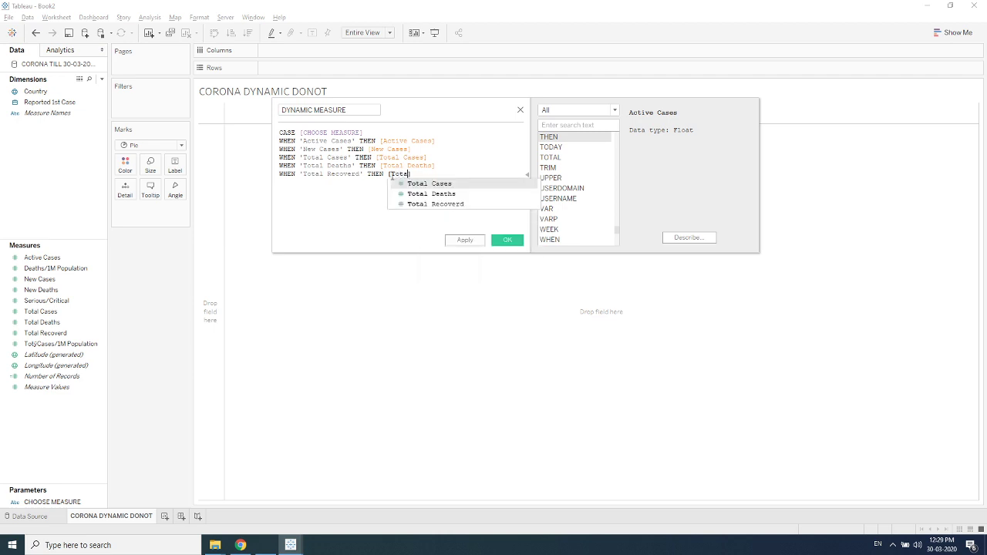
{"action": "left_click", "coordinate": [441, 205]}
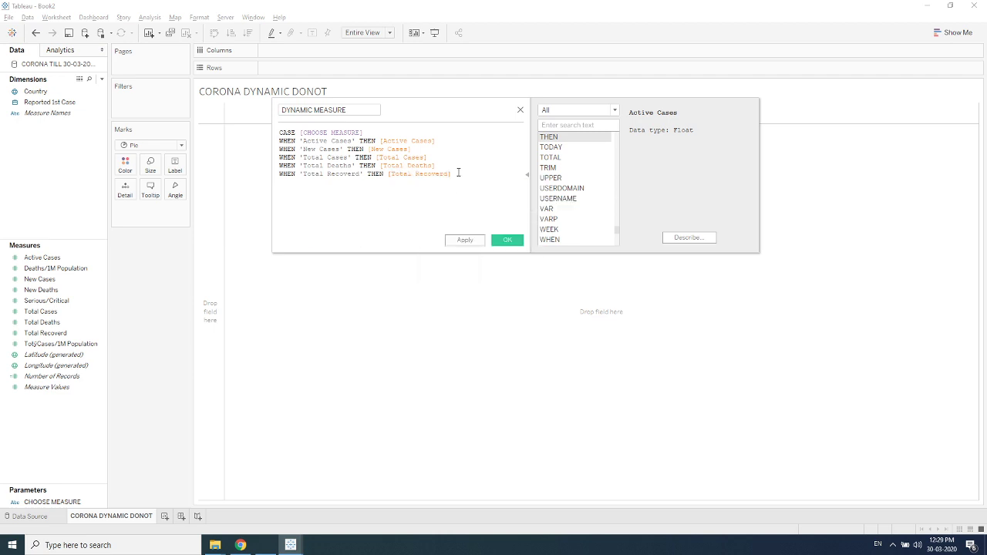
Close the CASE formula with END on a new line and save the DYNAMIC MEASURE calculation
{"action": "key", "text": "Return"}
{"action": "type", "text": "End"}
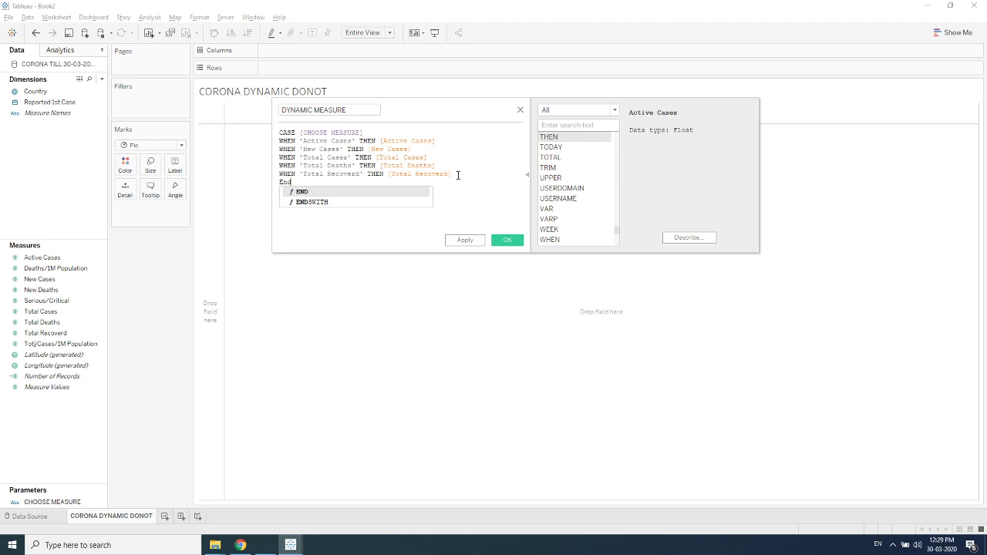
{"action": "left_click", "coordinate": [310, 193]}
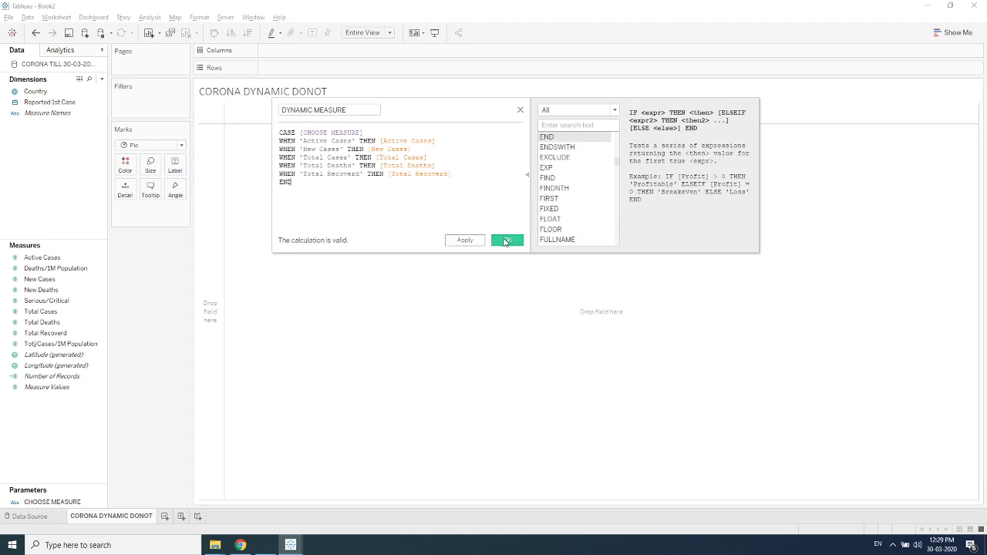
{"action": "left_click", "coordinate": [504, 240]}
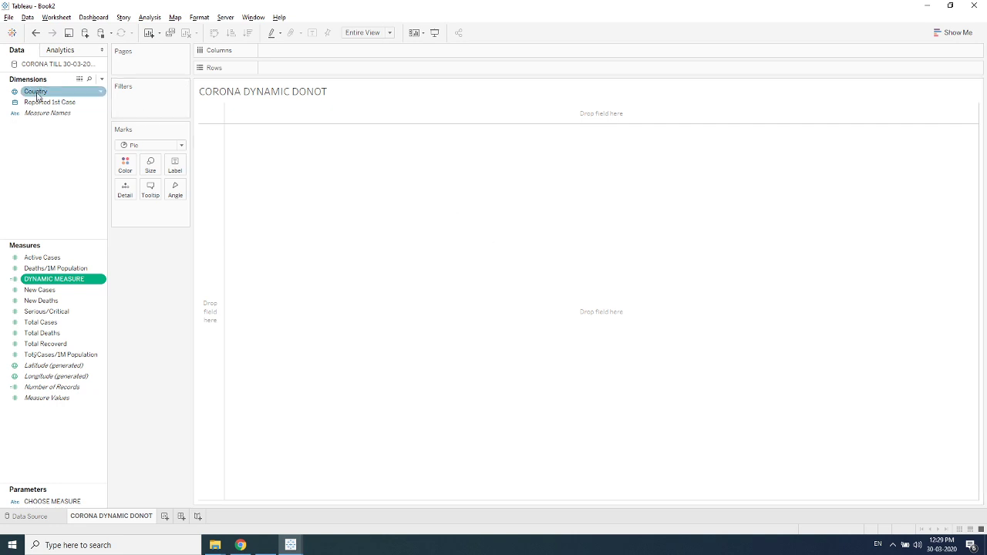
Color the pie by Country with all members, and add a Country filter limited by field to the top 3
{"action": "left_click_drag", "start_coordinate": [36, 95], "coordinate": [128, 168]}
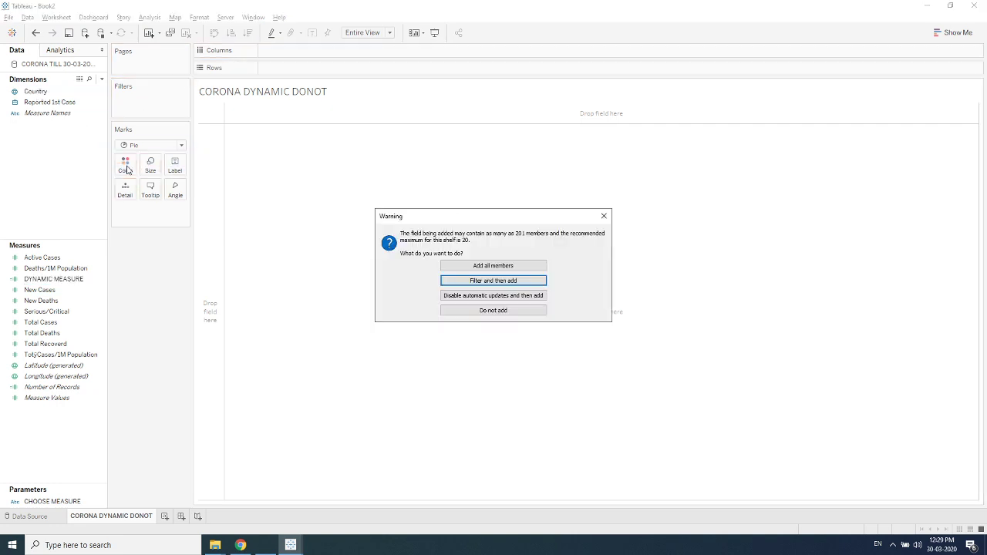
{"action": "left_click", "coordinate": [456, 265]}
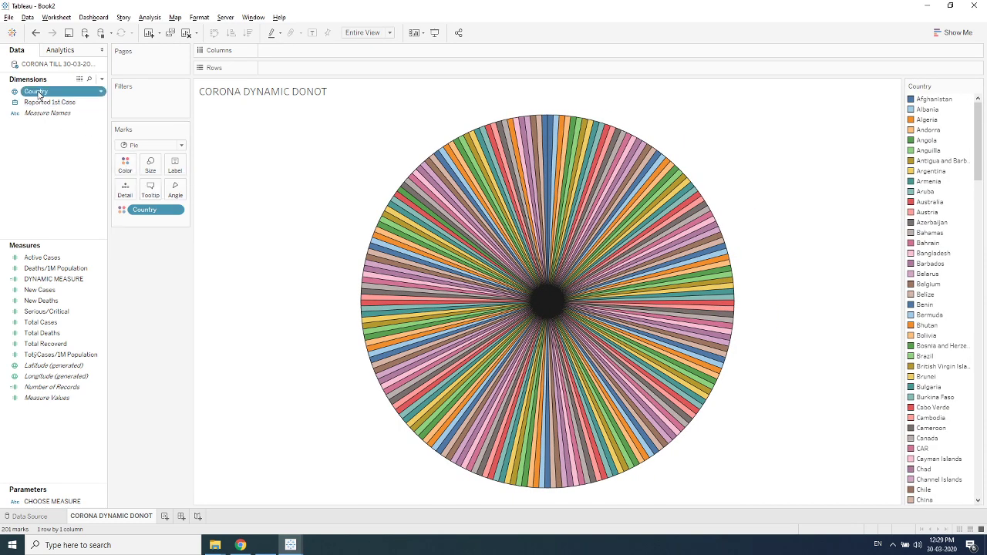
{"action": "left_click_drag", "start_coordinate": [35, 91], "coordinate": [138, 101]}
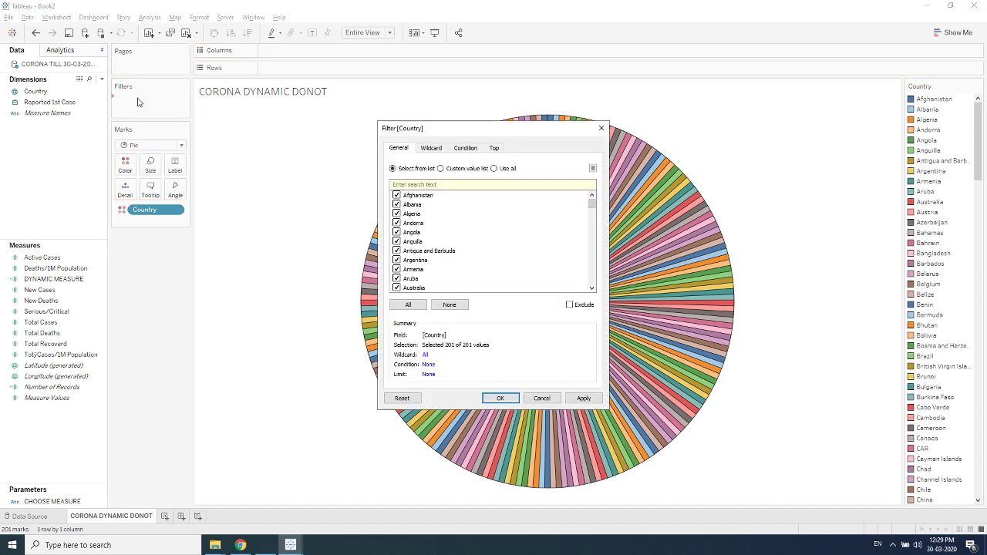
{"action": "left_click", "coordinate": [494, 148]}
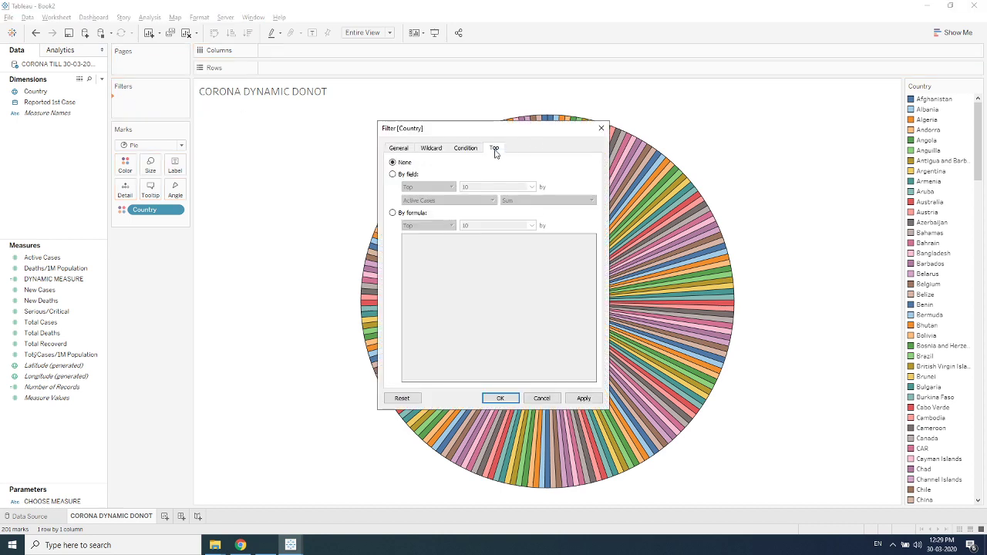
{"action": "left_click", "coordinate": [408, 175]}
{"action": "double_click", "coordinate": [466, 187]}
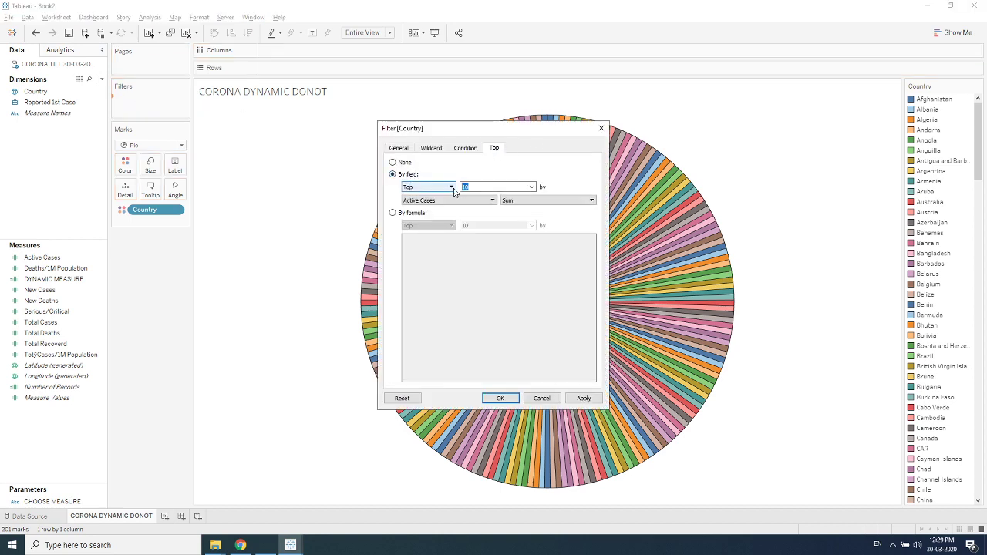
{"action": "type", "text": "3"}
Create a parameter named TOP COUNTRIES that allows all values for the Country filter's top limit, and apply the filter
{"action": "left_click", "coordinate": [533, 187]}
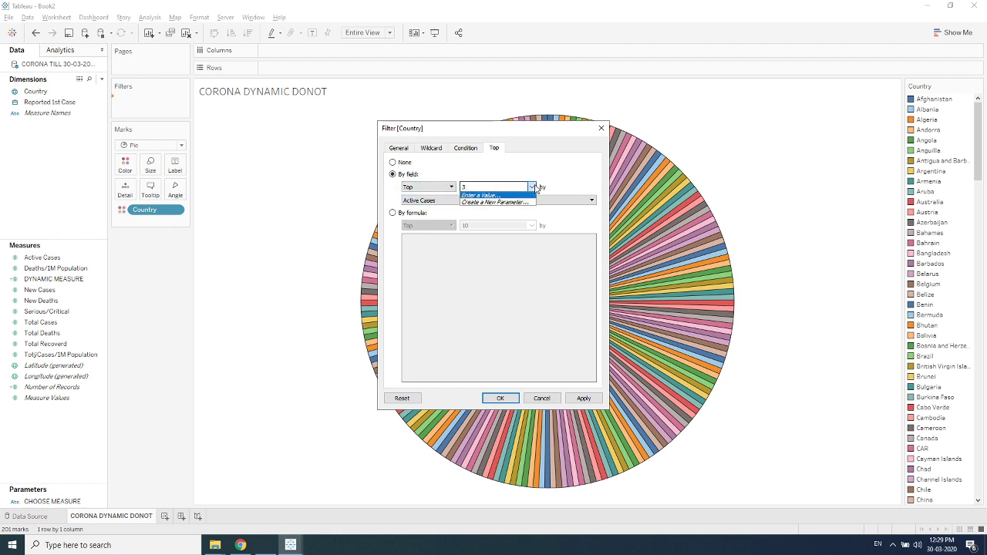
{"action": "left_click", "coordinate": [495, 202]}
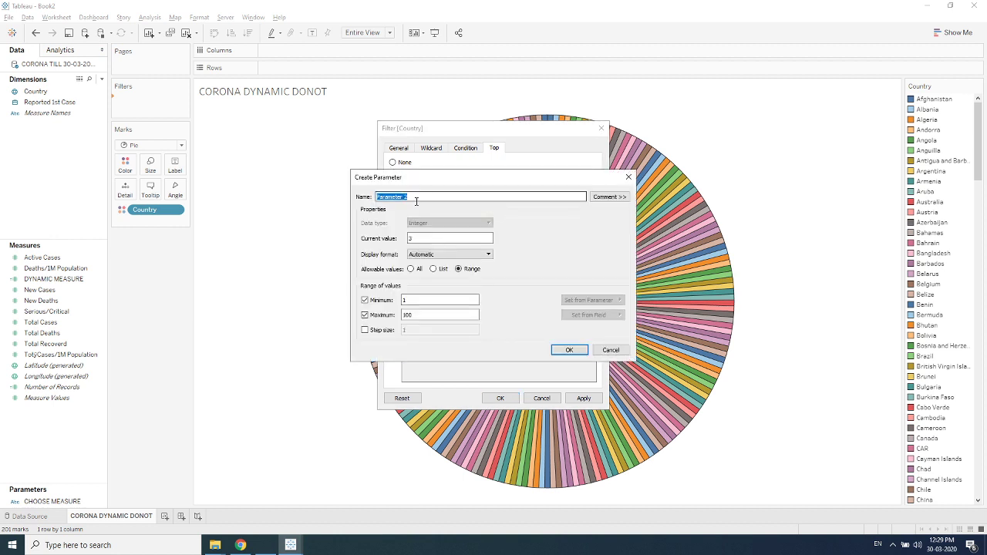
{"action": "key", "text": "BackSpace"}
{"action": "type", "text": "TOP COUNTRIES"}
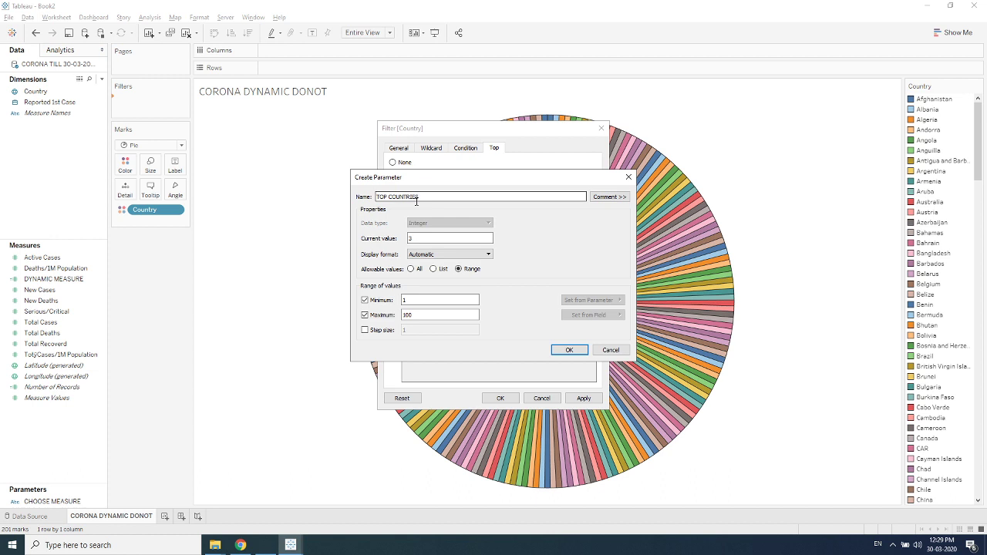
{"action": "left_click", "coordinate": [436, 270]}
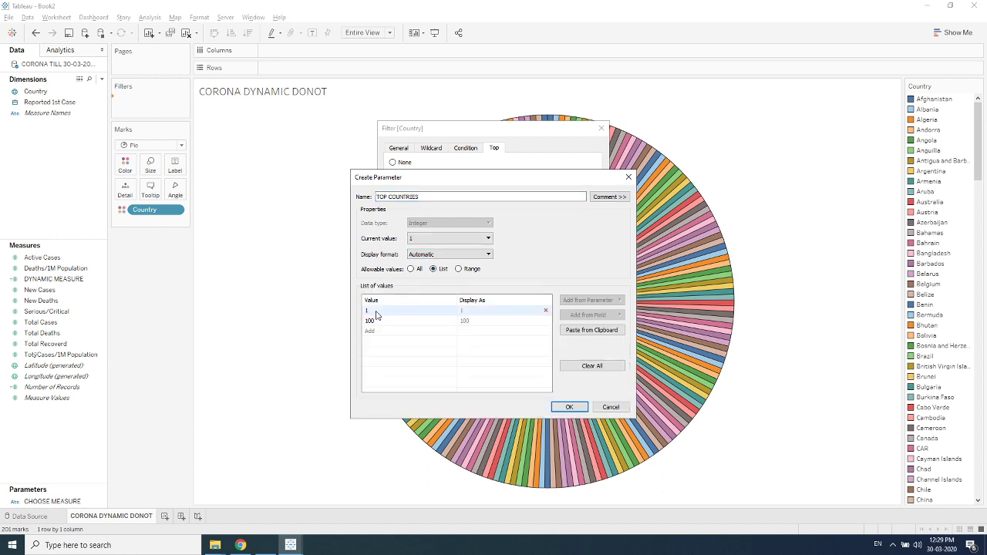
{"action": "left_click", "coordinate": [411, 268]}
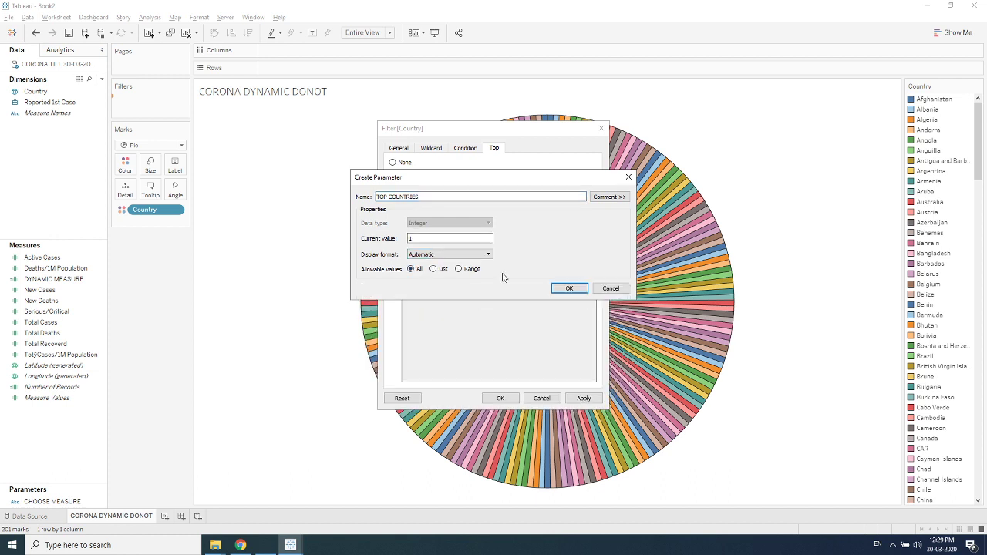
{"action": "left_click", "coordinate": [563, 289]}
{"action": "left_click", "coordinate": [583, 398]}
{"action": "left_click", "coordinate": [500, 398]}
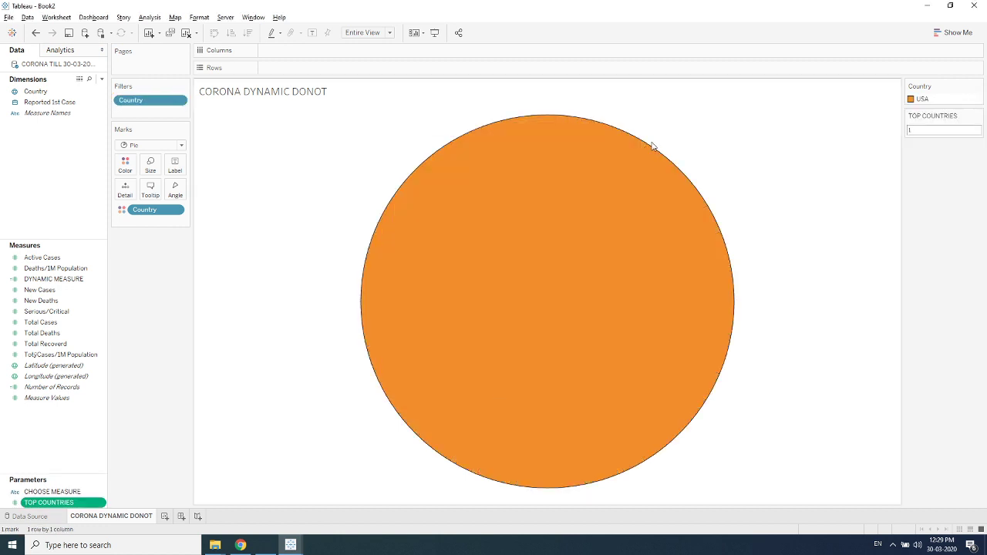
Edit the Country filter so its top limit ranks countries by the sum of DYNAMIC MEASURE
{"action": "right_click", "coordinate": [125, 103]}
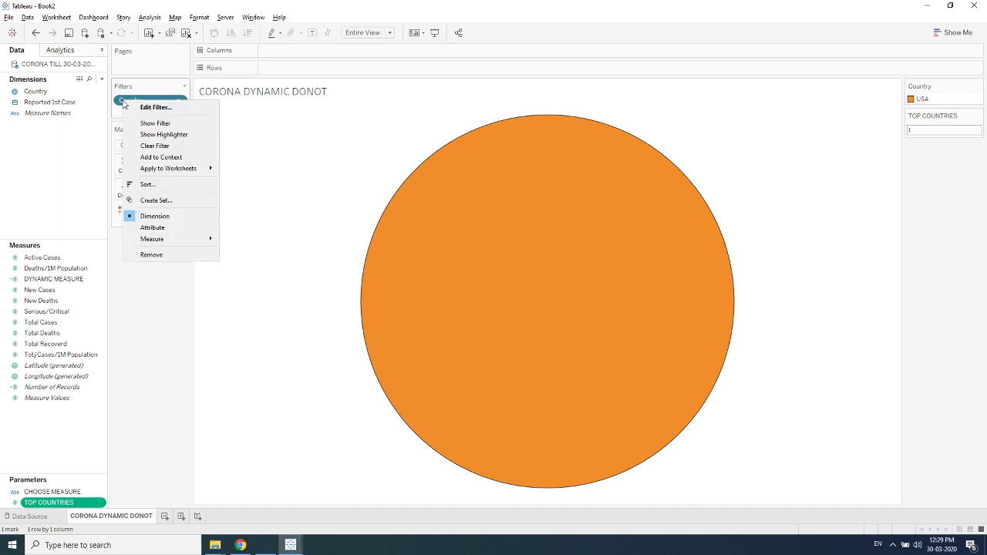
{"action": "left_click", "coordinate": [156, 108]}
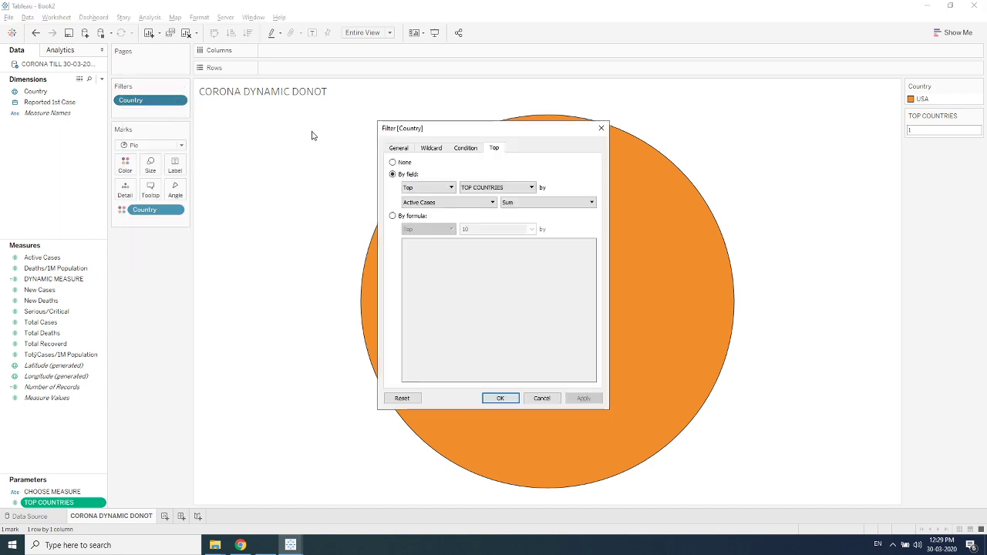
{"action": "left_click", "coordinate": [461, 204]}
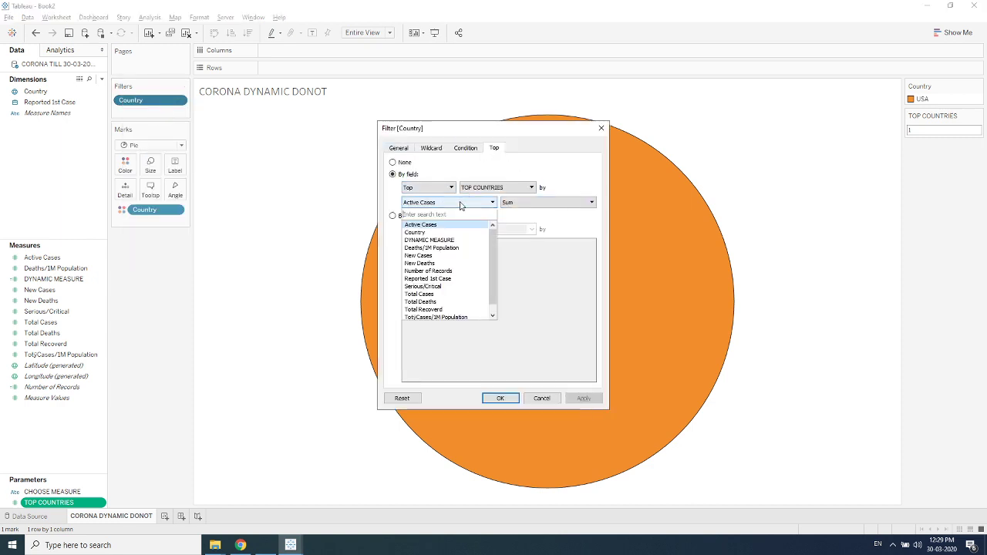
{"action": "left_click", "coordinate": [452, 241]}
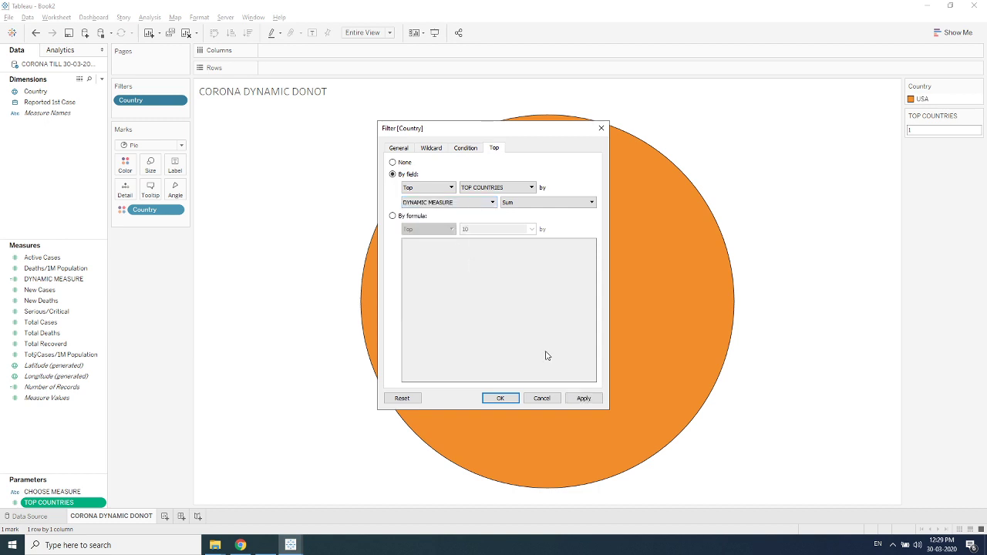
{"action": "left_click", "coordinate": [584, 398]}
{"action": "left_click", "coordinate": [500, 399]}
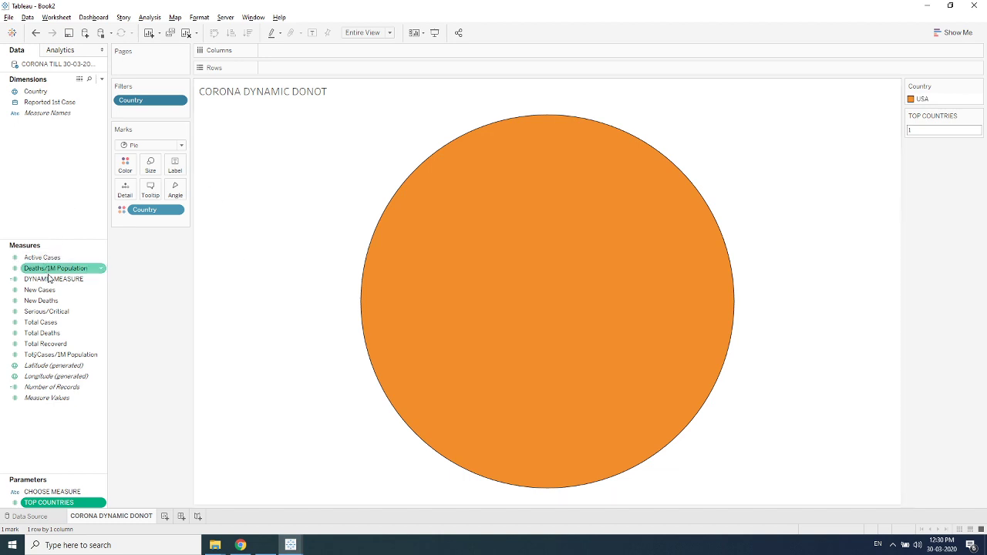
Set the pie's slice angle by DYNAMIC MEASURE and change the TOP COUNTRIES value to 3
{"action": "left_click_drag", "start_coordinate": [49, 279], "coordinate": [174, 194]}
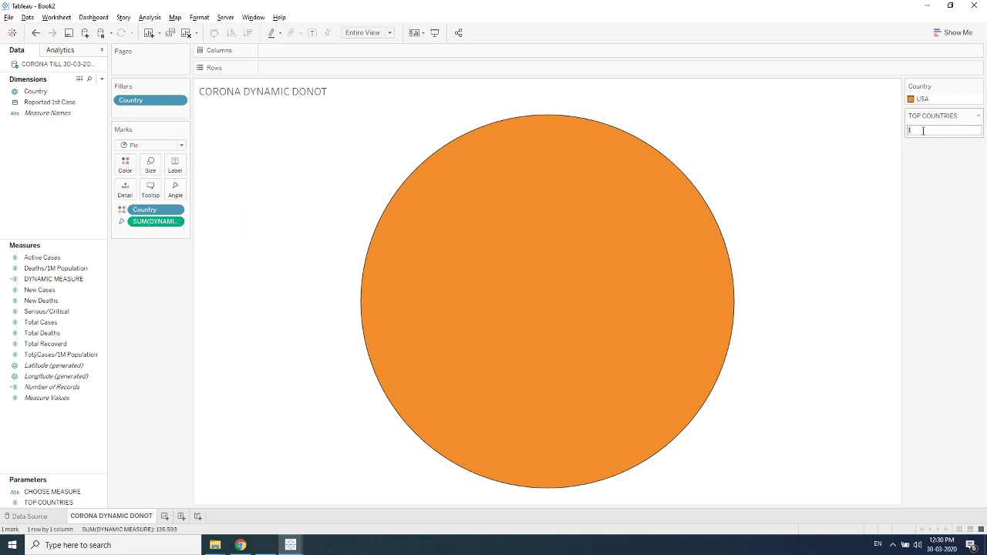
{"action": "key", "text": "Return"}
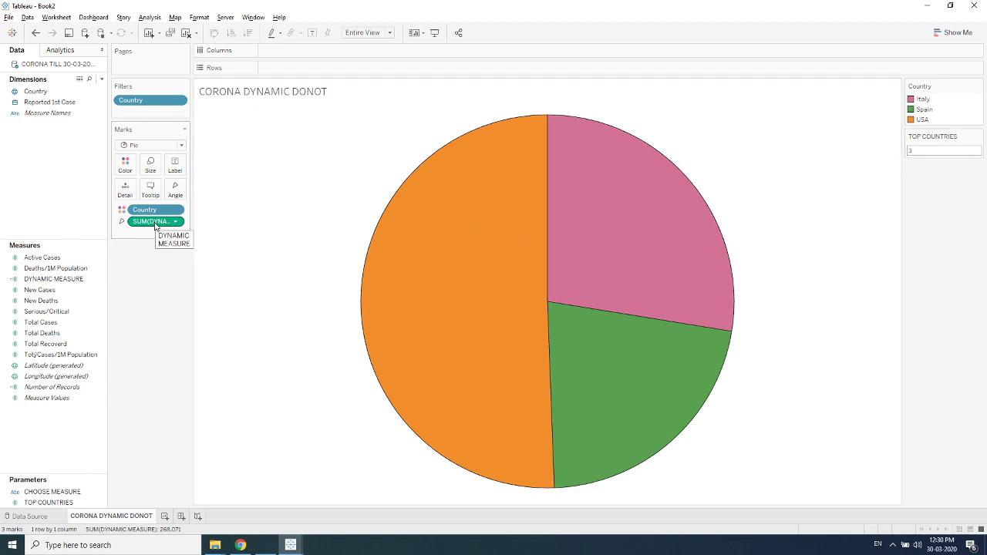
Show the parameter control for CHOOSE MEASURE on the sheet
{"action": "right_click", "coordinate": [54, 494]}
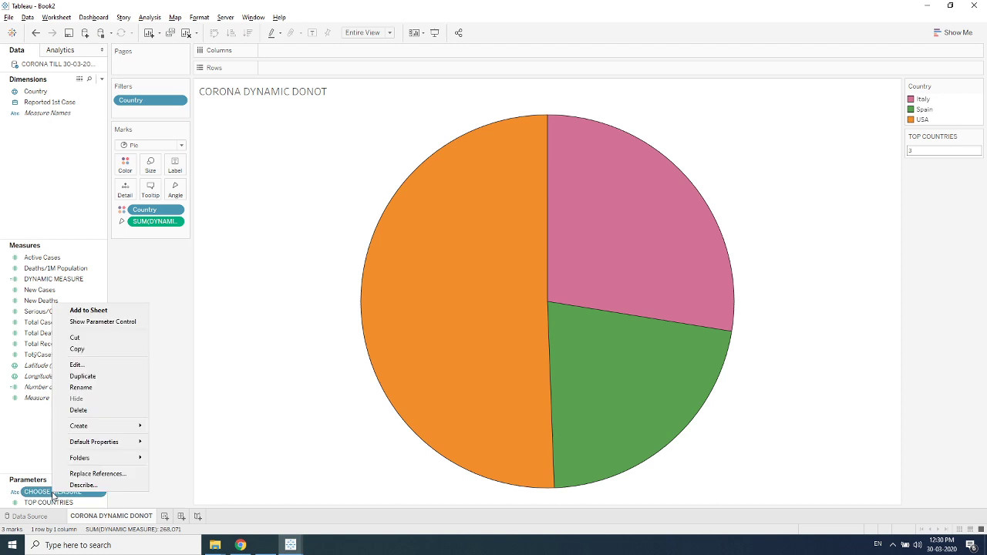
{"action": "left_click", "coordinate": [100, 322]}
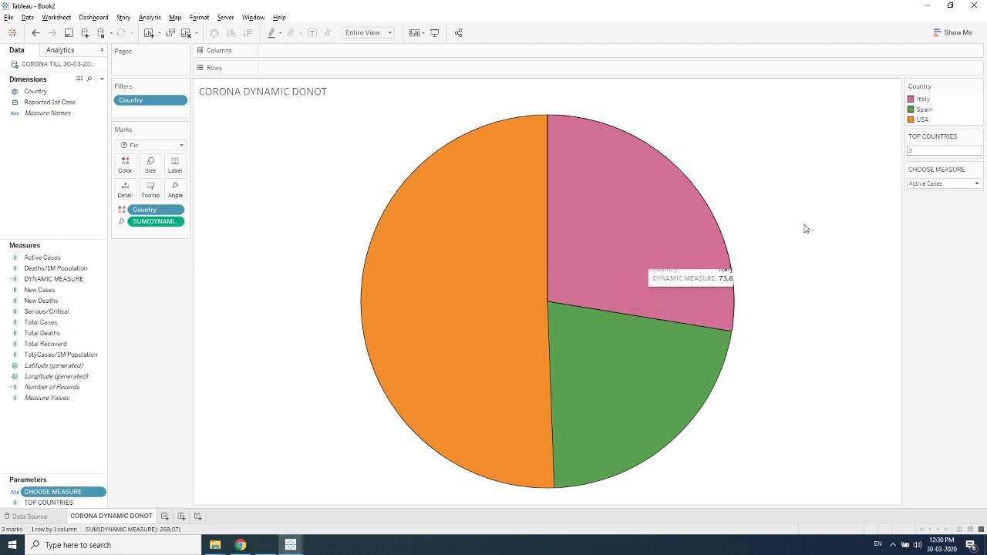
Test CHOOSE MEASURE with New Cases, Total Cases, Total Deaths and Total Recovered, then return it to Active Cases
{"action": "left_click", "coordinate": [941, 184]}
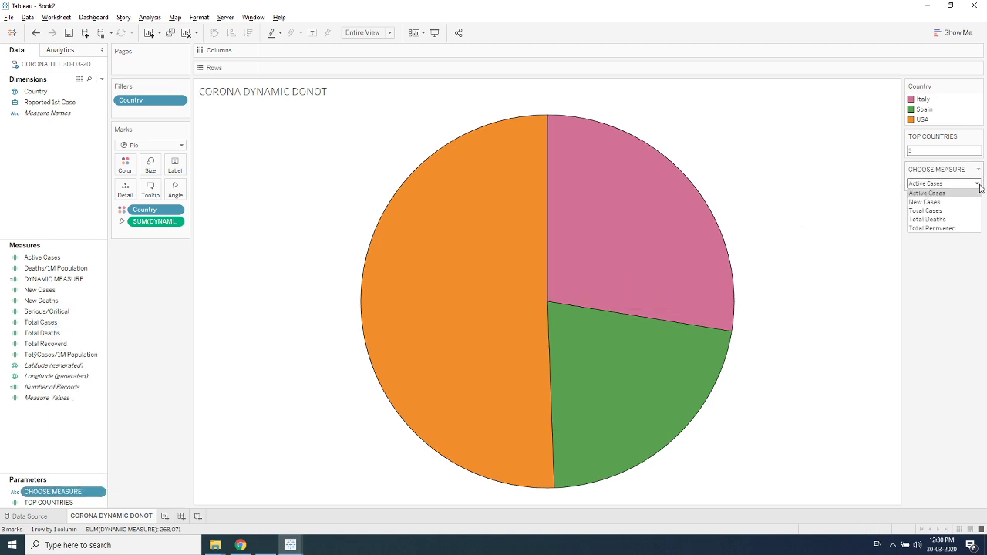
{"action": "left_click", "coordinate": [939, 201]}
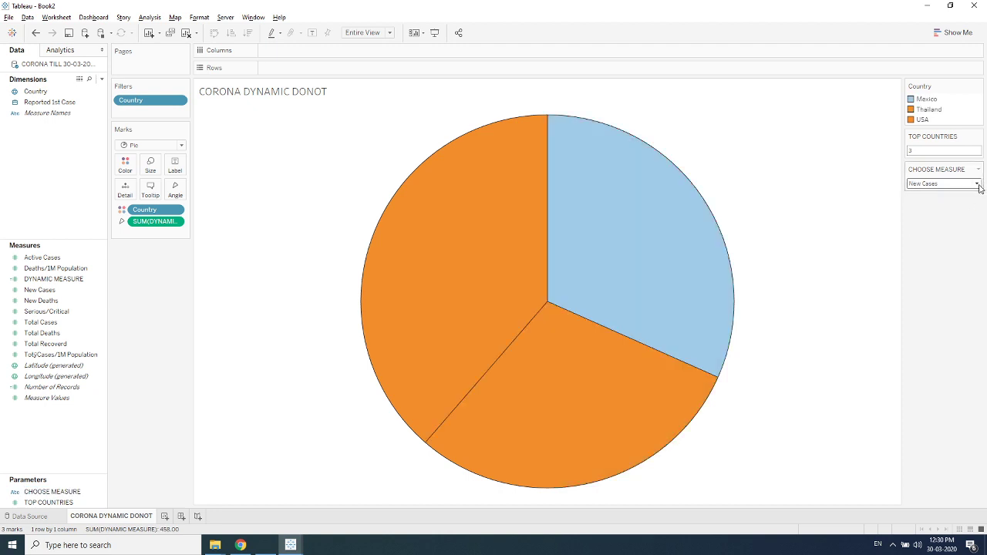
{"action": "left_click", "coordinate": [978, 185]}
{"action": "left_click", "coordinate": [952, 212]}
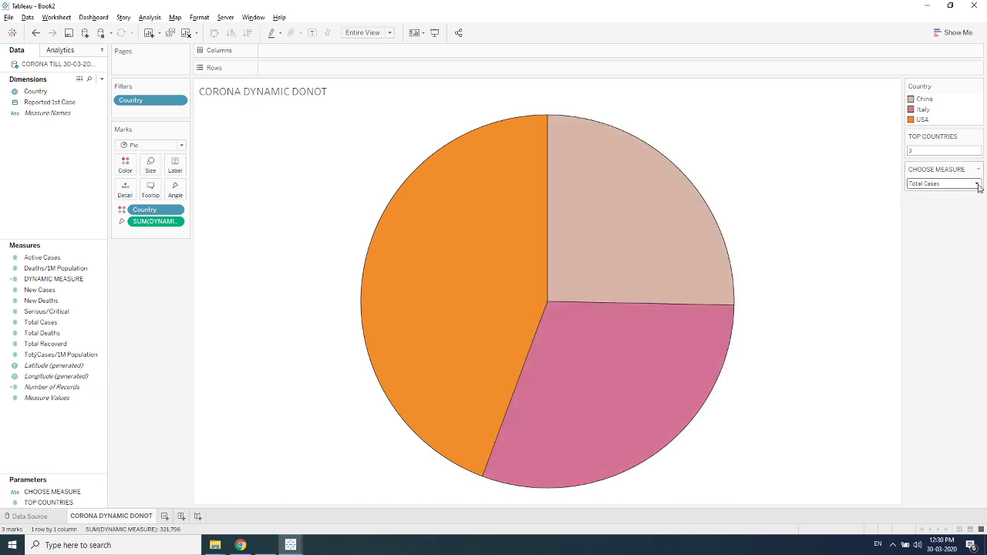
{"action": "left_click", "coordinate": [979, 188]}
{"action": "left_click", "coordinate": [950, 220]}
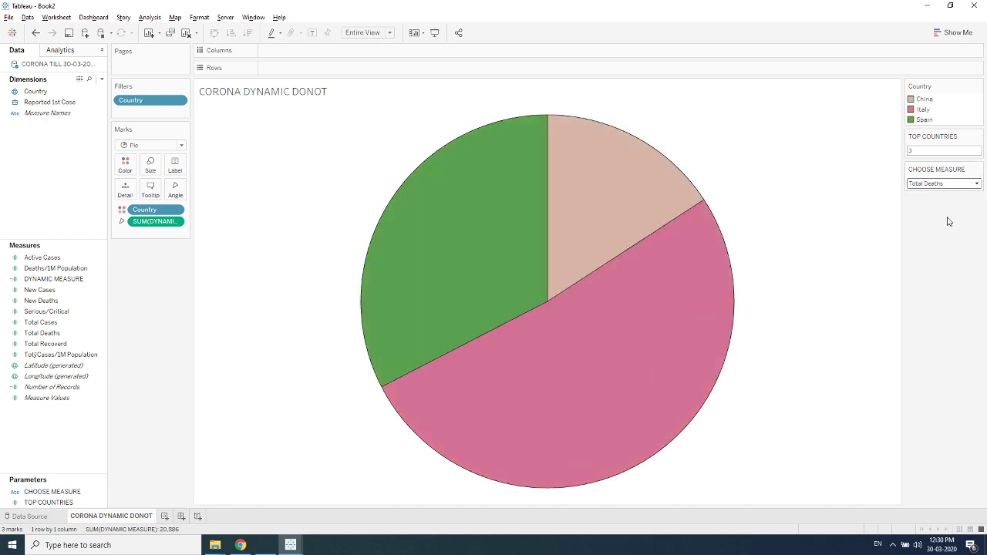
{"action": "left_click", "coordinate": [977, 185]}
{"action": "left_click", "coordinate": [950, 229]}
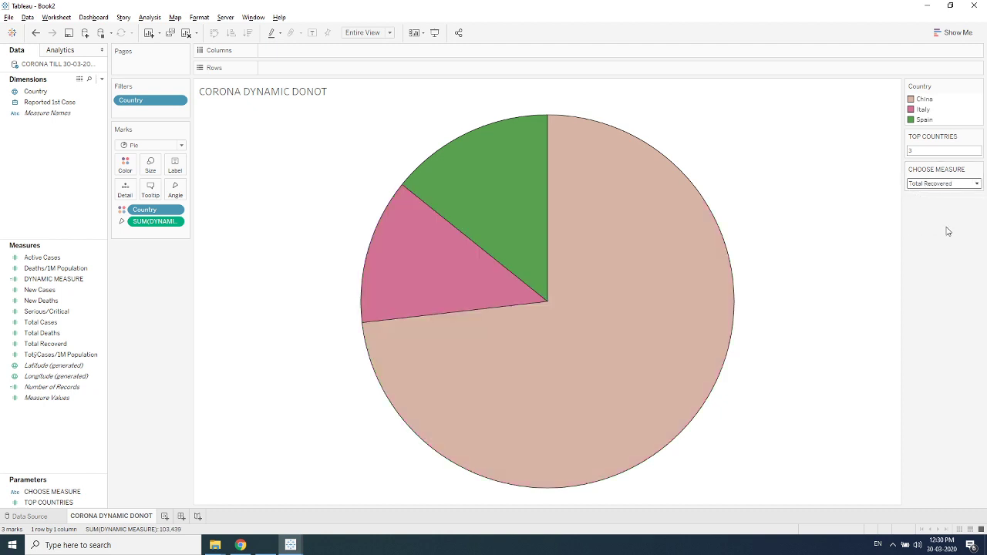
{"action": "left_click", "coordinate": [977, 186]}
{"action": "left_click", "coordinate": [954, 193]}
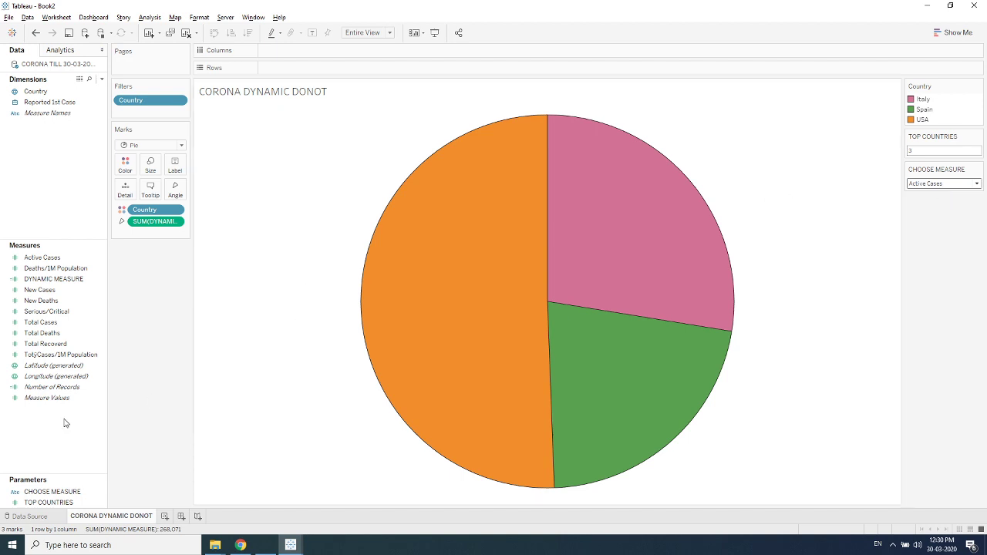
Place the Number of Records measure on Rows twice to create two stacked pies
{"action": "left_click", "coordinate": [52, 368]}
{"action": "left_click_drag", "start_coordinate": [53, 387], "coordinate": [295, 68]}
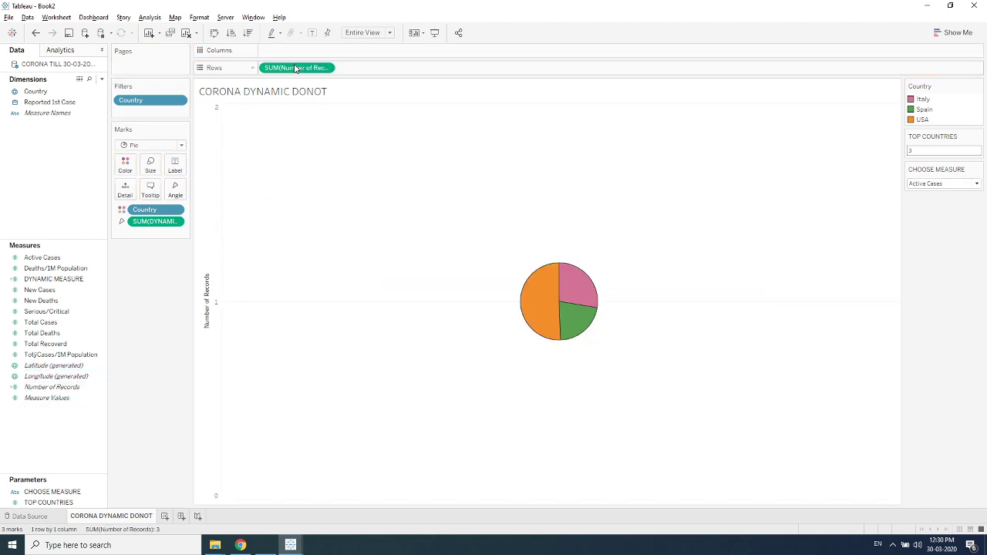
{"action": "left_click_drag", "start_coordinate": [64, 389], "coordinate": [399, 69]}
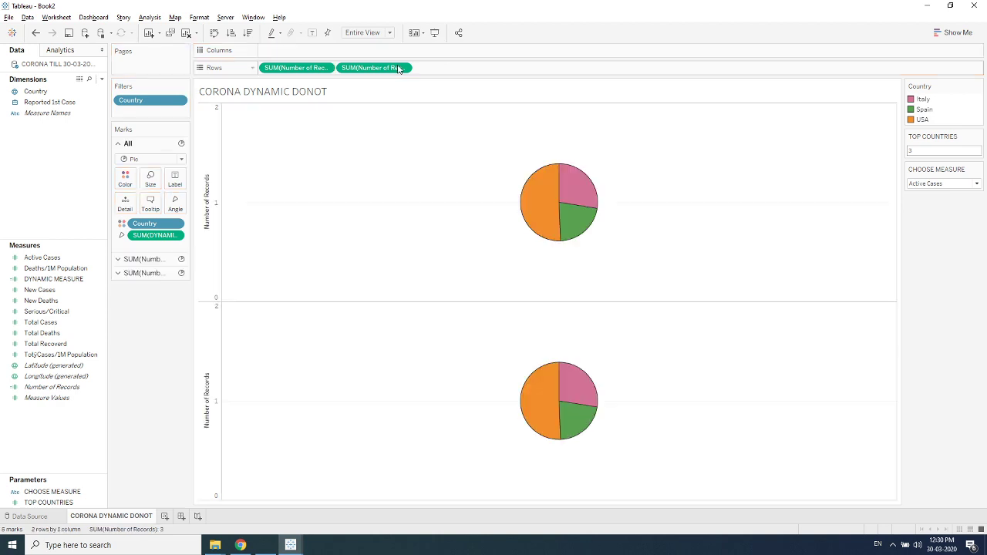
Enlarge the upper pie strongly and the lower pie slightly, keeping the lower one smaller
{"action": "left_click", "coordinate": [145, 260]}
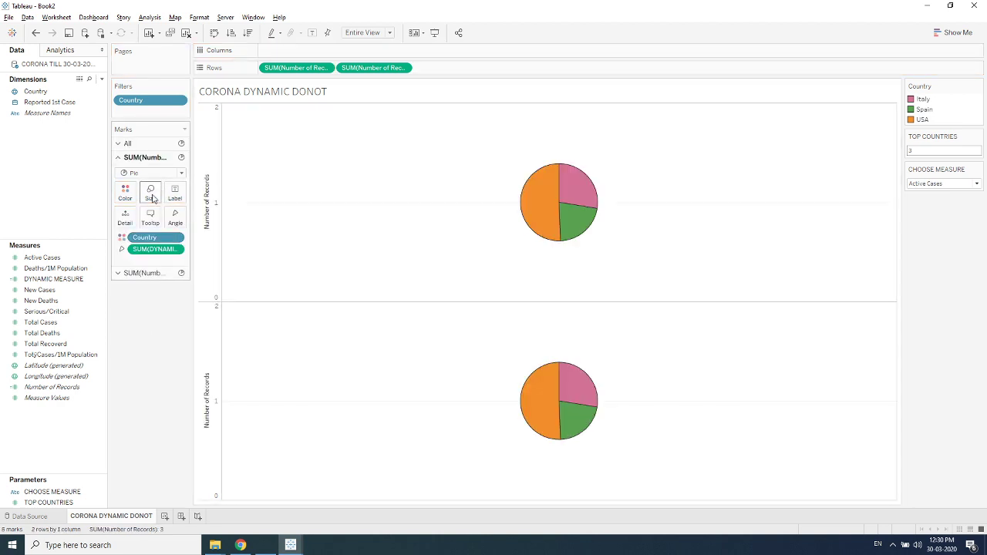
{"action": "left_click", "coordinate": [151, 195]}
{"action": "left_click_drag", "start_coordinate": [189, 223], "coordinate": [216, 218]}
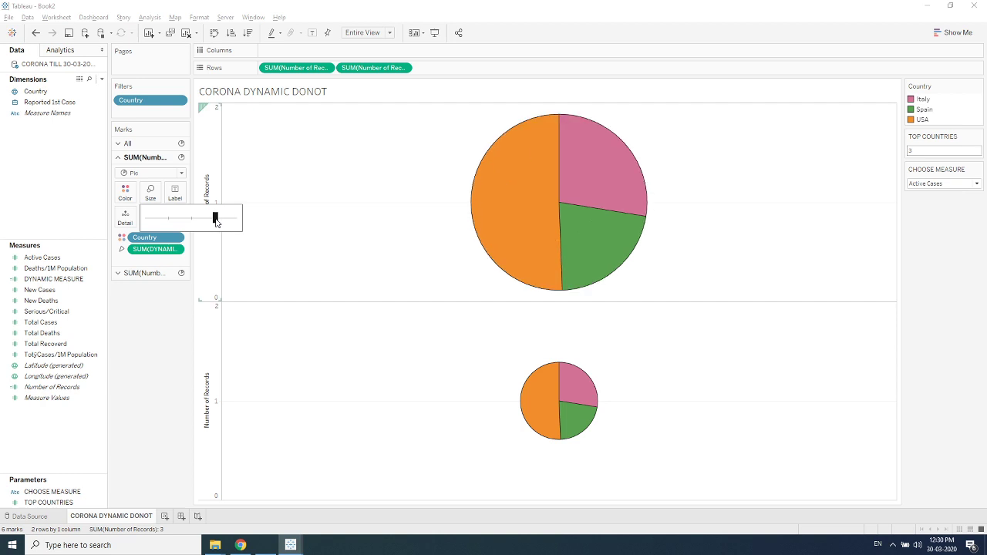
{"action": "left_click", "coordinate": [158, 273]}
{"action": "left_click", "coordinate": [150, 206]}
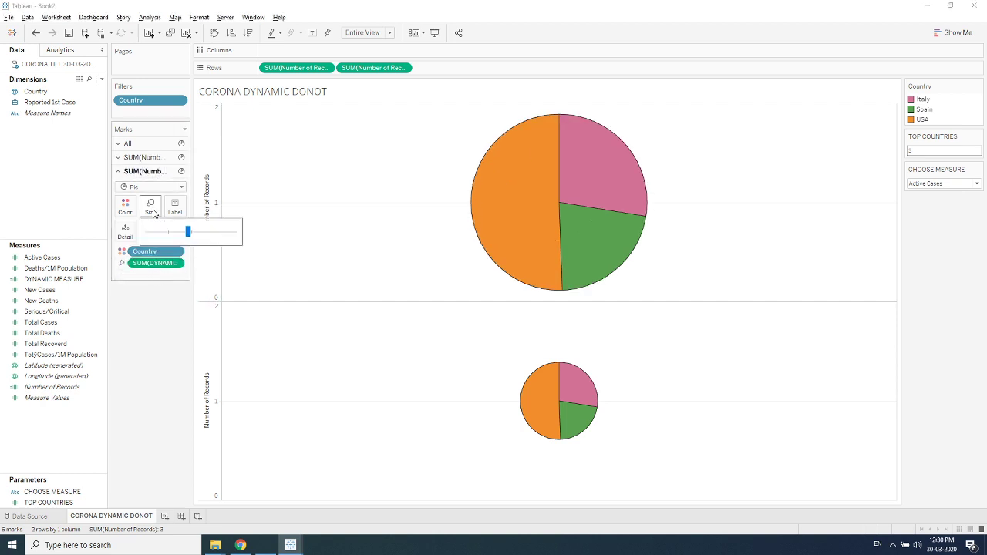
{"action": "left_click_drag", "start_coordinate": [188, 234], "coordinate": [202, 234]}
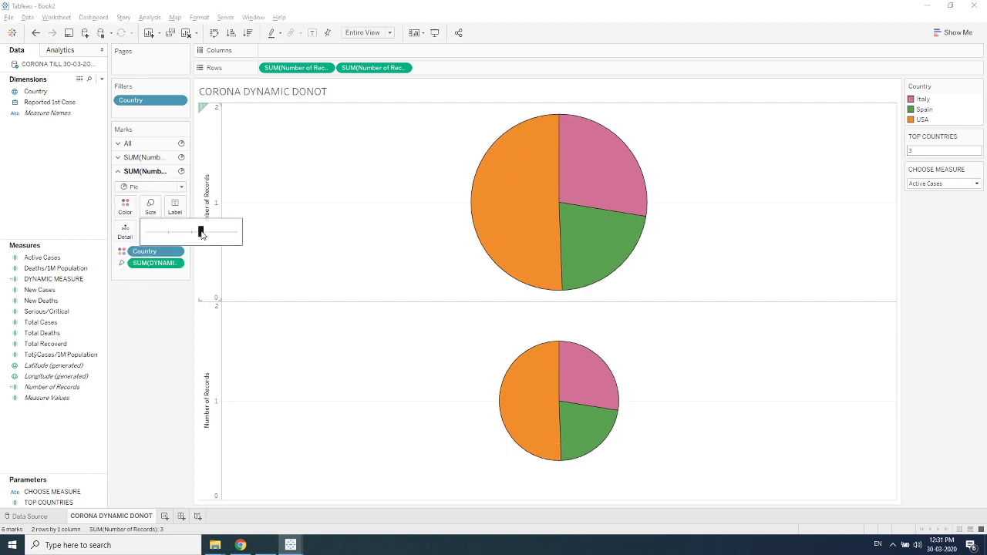
Remove DYNAMIC MEASURE and Country from the lower pie's marks
{"action": "left_click_drag", "start_coordinate": [157, 263], "coordinate": [202, 362]}
{"action": "left_click_drag", "start_coordinate": [148, 253], "coordinate": [149, 348]}
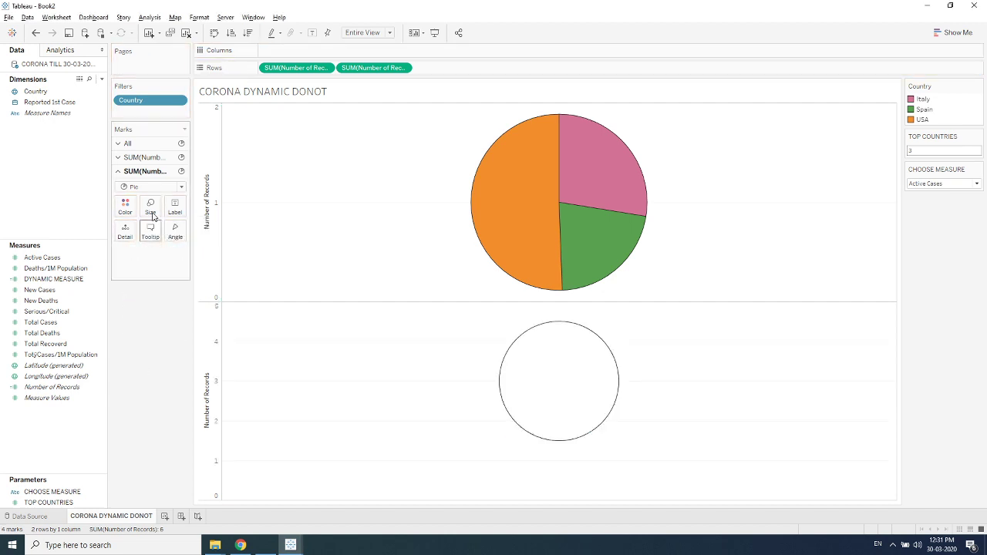
{"action": "right_click", "coordinate": [208, 388]}
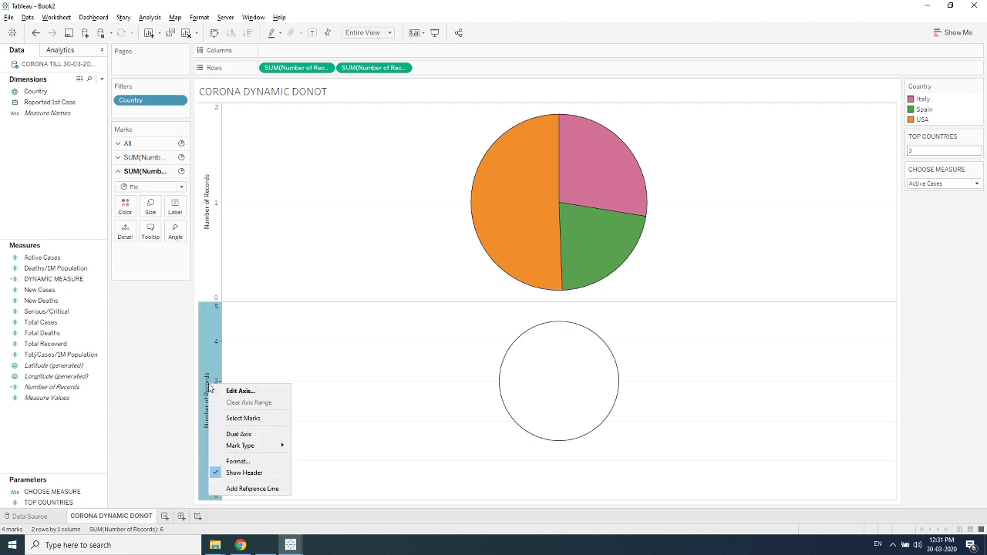
{"action": "left_click", "coordinate": [172, 339]}
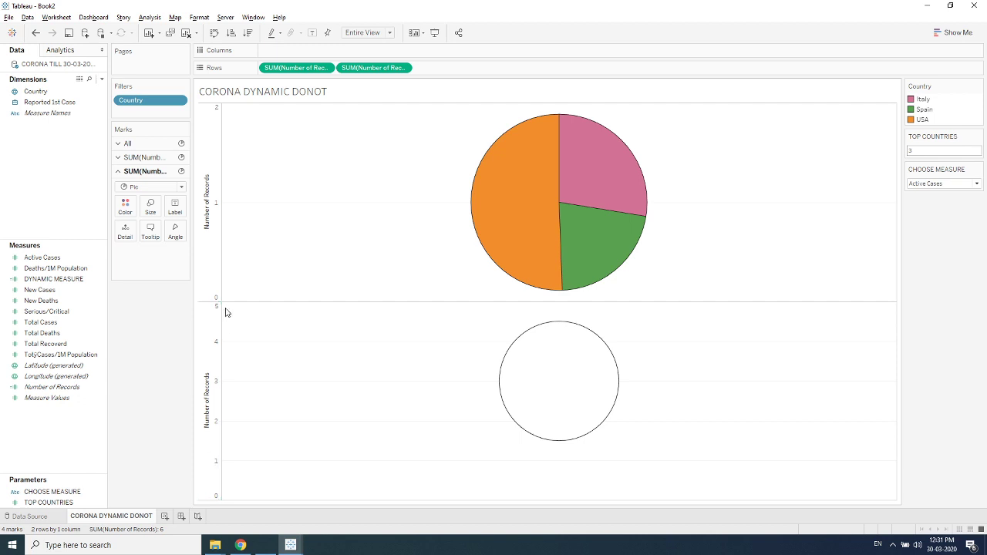
Undo the removal of Country from the lower pie and remove it again
{"action": "mouse_move", "coordinate": [564, 227]}
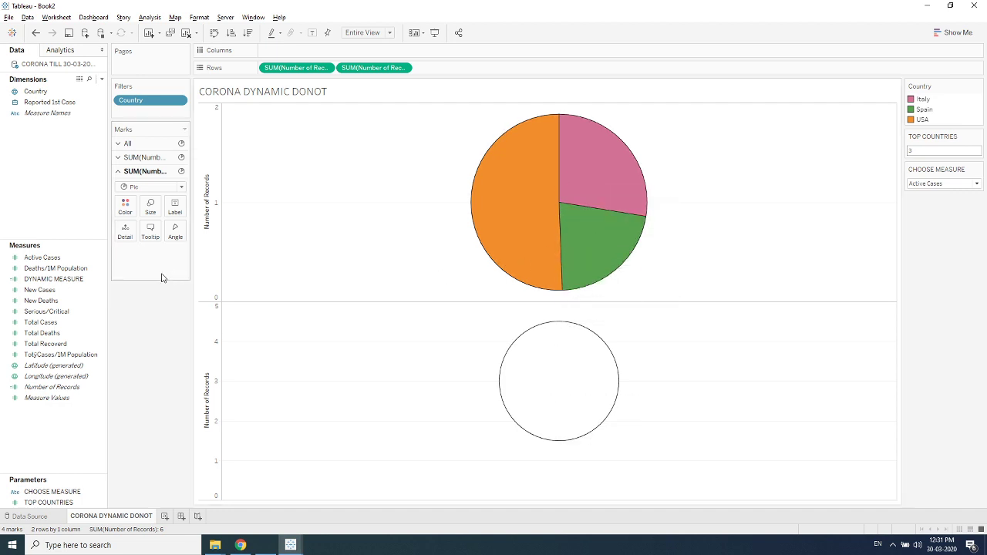
{"action": "key", "text": "ctrl+z"}
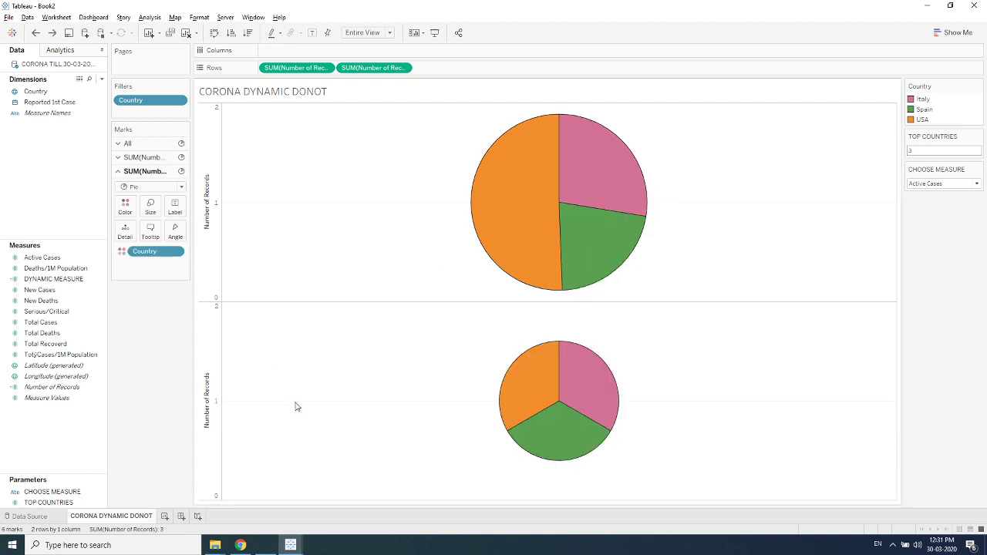
{"action": "right_click", "coordinate": [141, 254]}
{"action": "left_click", "coordinate": [135, 256]}
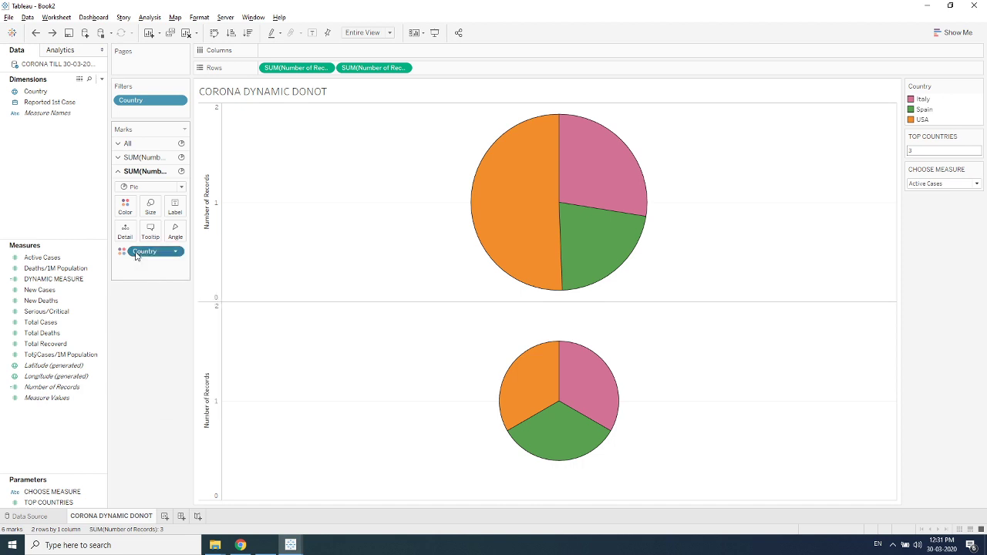
{"action": "left_click_drag", "start_coordinate": [136, 257], "coordinate": [148, 385]}
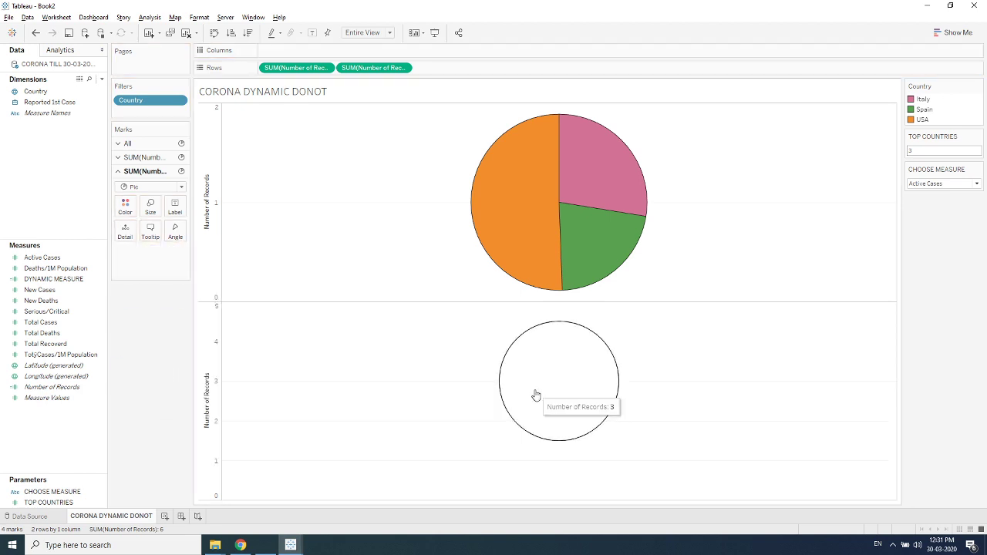
Try combining the two Number of Records axes as a dual axis and undo it
{"action": "right_click", "coordinate": [205, 409]}
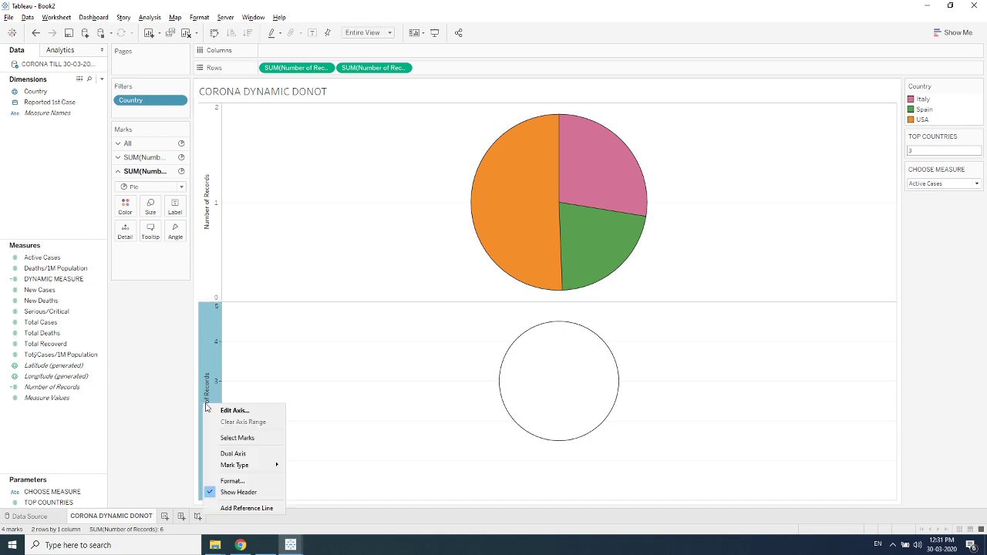
{"action": "left_click", "coordinate": [237, 453]}
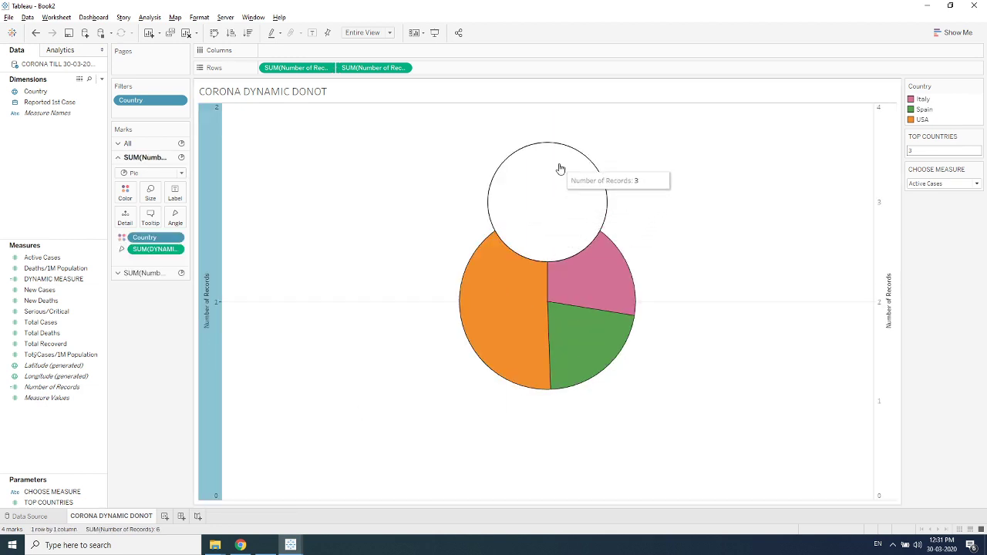
{"action": "key", "text": "ctrl+z"}
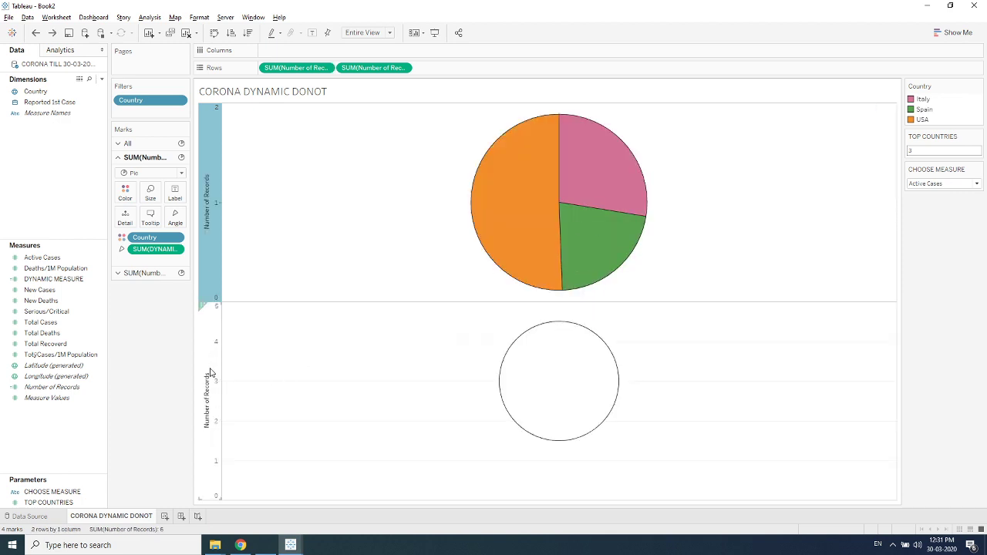
{"action": "left_click", "coordinate": [140, 273]}
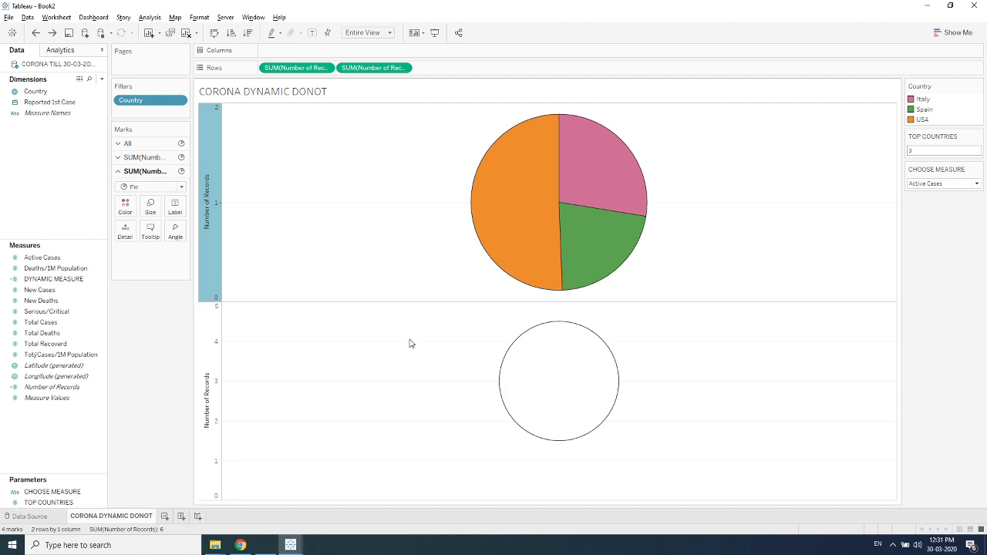
{"action": "left_click", "coordinate": [207, 408]}
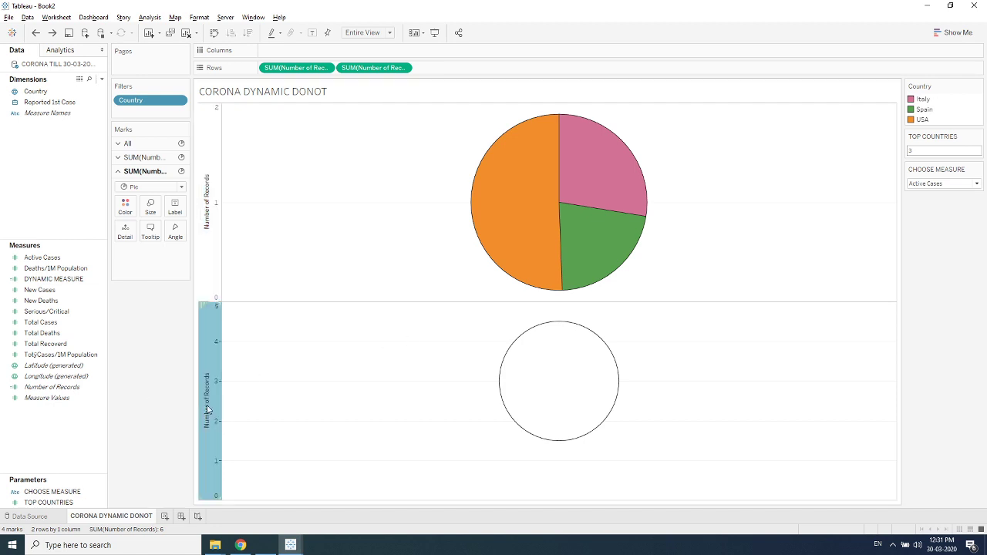
{"action": "right_click", "coordinate": [206, 409]}
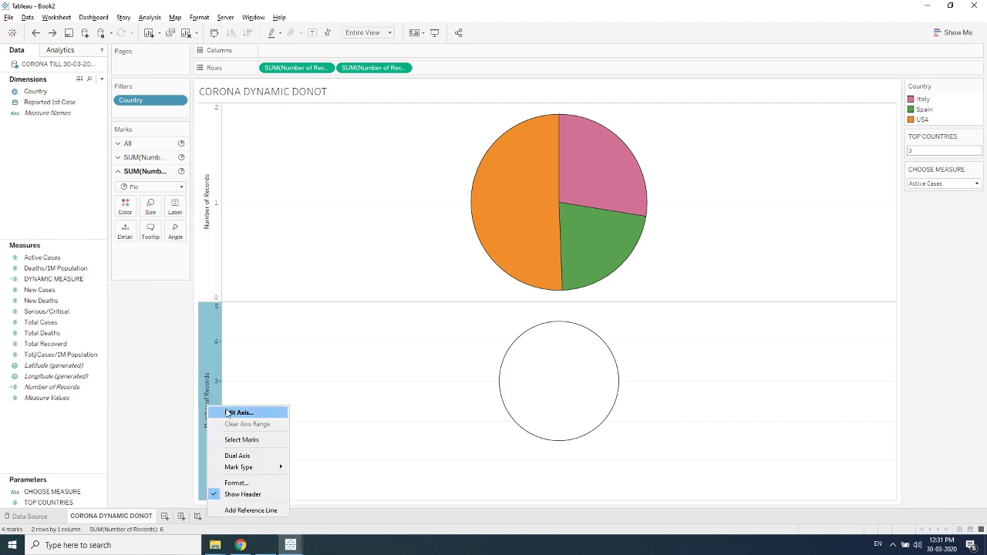
{"action": "left_click", "coordinate": [388, 430]}
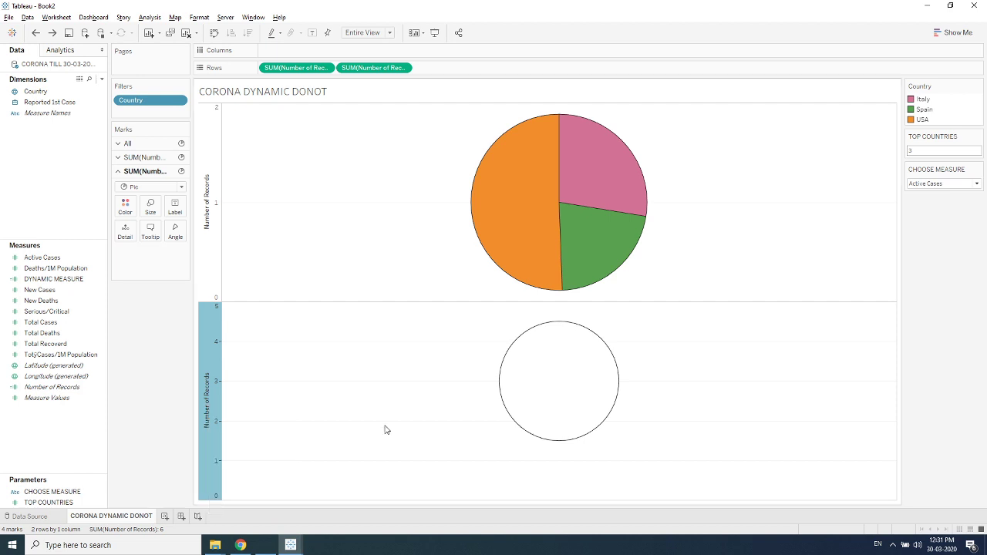
{"action": "mouse_move", "coordinate": [565, 381]}
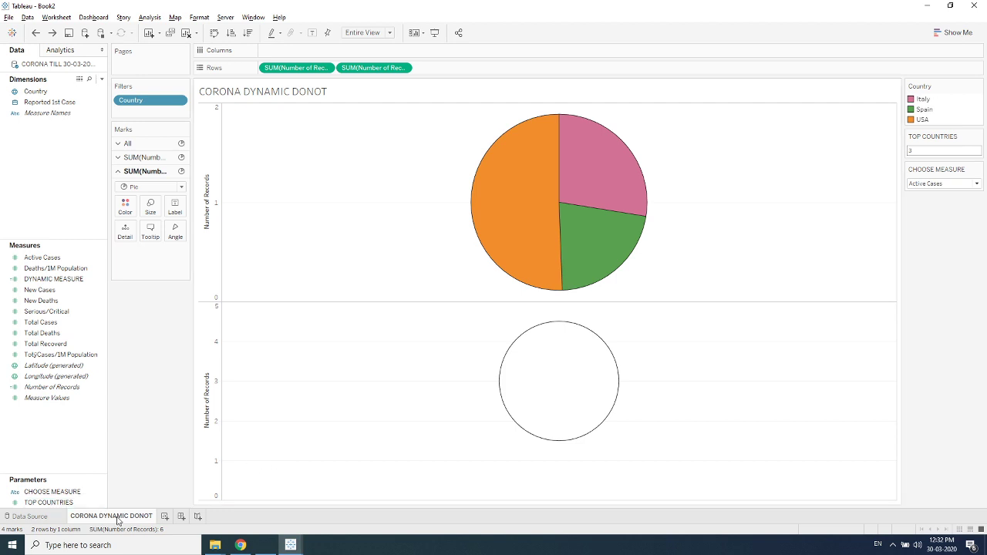
Change both Number of Records fields on Rows to Attribute and combine them as a dual axis
{"action": "mouse_move", "coordinate": [118, 521]}
{"action": "right_click", "coordinate": [358, 69]}
{"action": "left_click", "coordinate": [383, 156]}
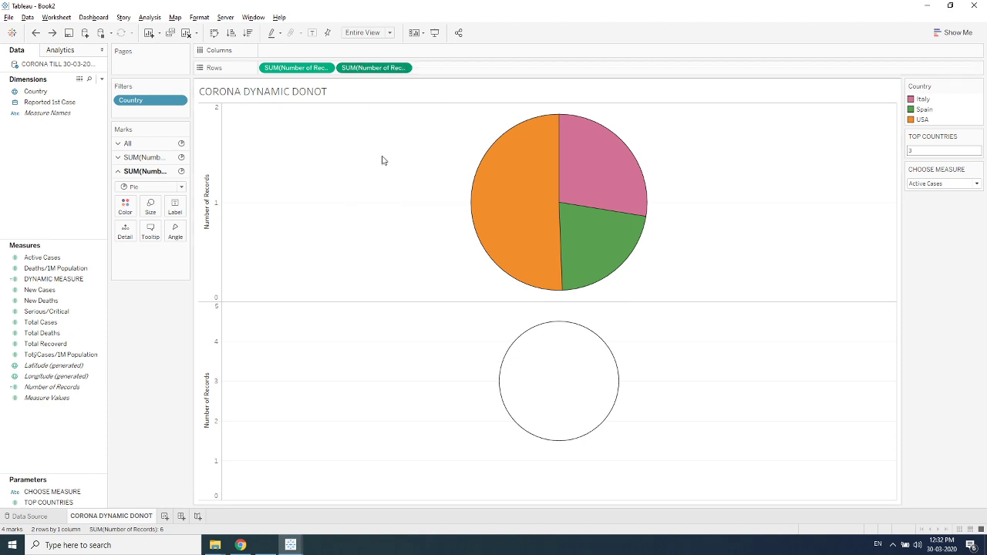
{"action": "right_click", "coordinate": [316, 69]}
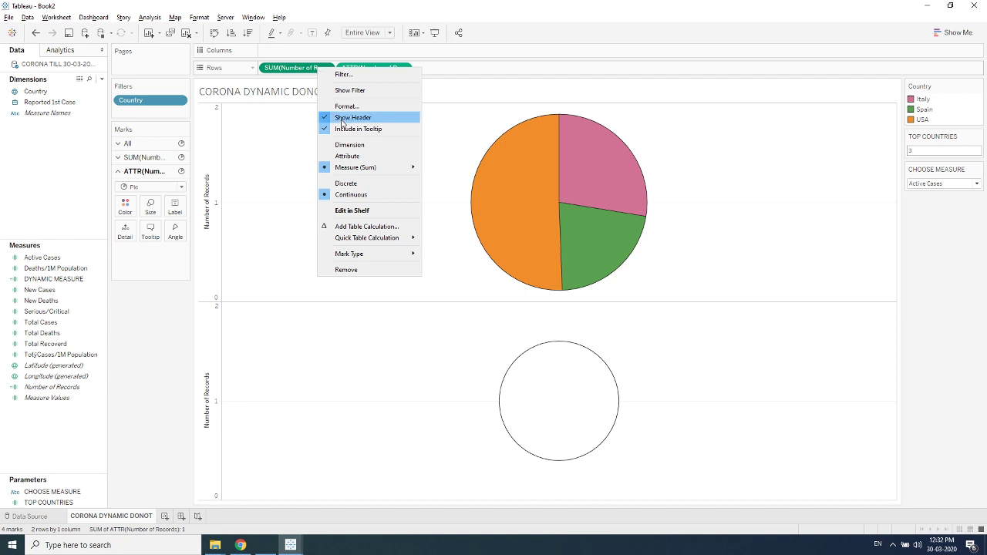
{"action": "left_click", "coordinate": [340, 157]}
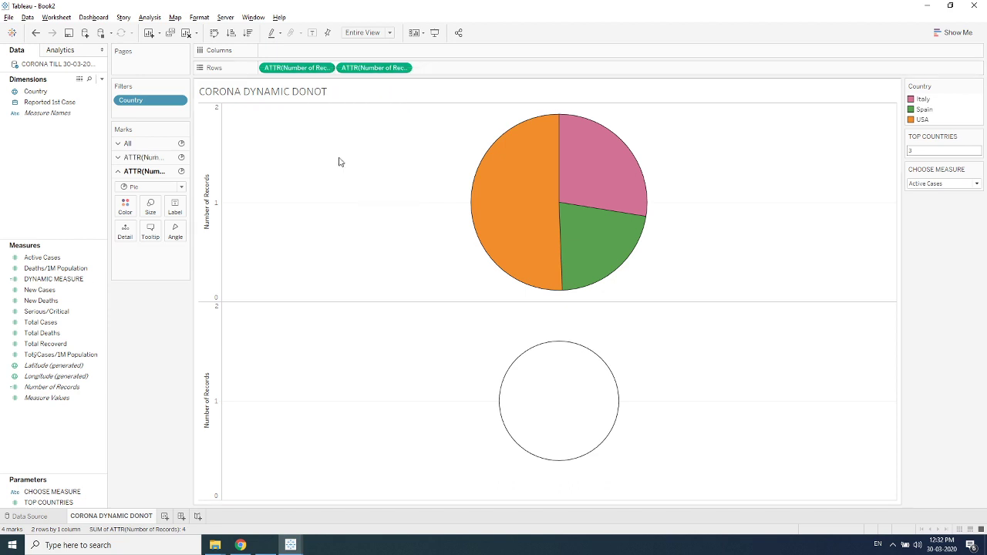
{"action": "right_click", "coordinate": [212, 408]}
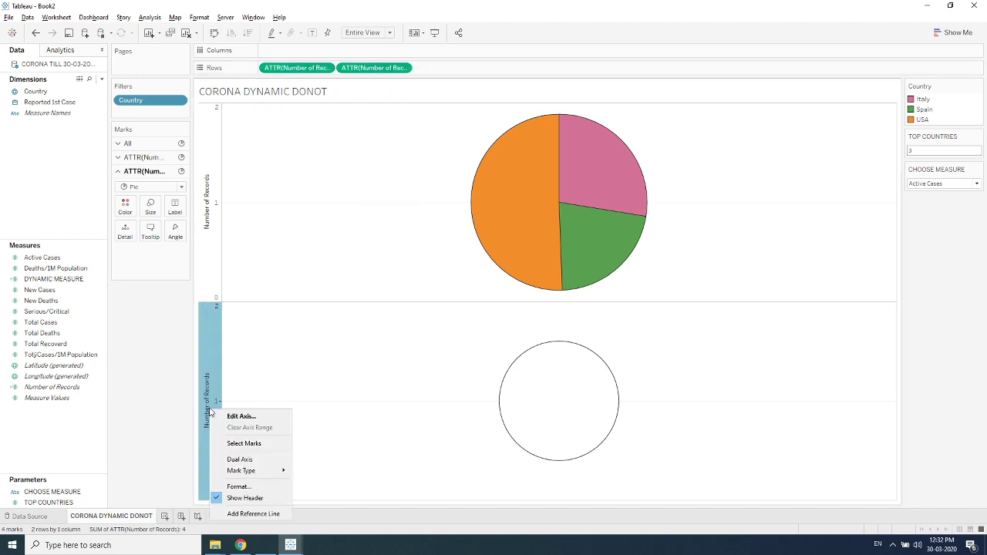
{"action": "left_click", "coordinate": [239, 461]}
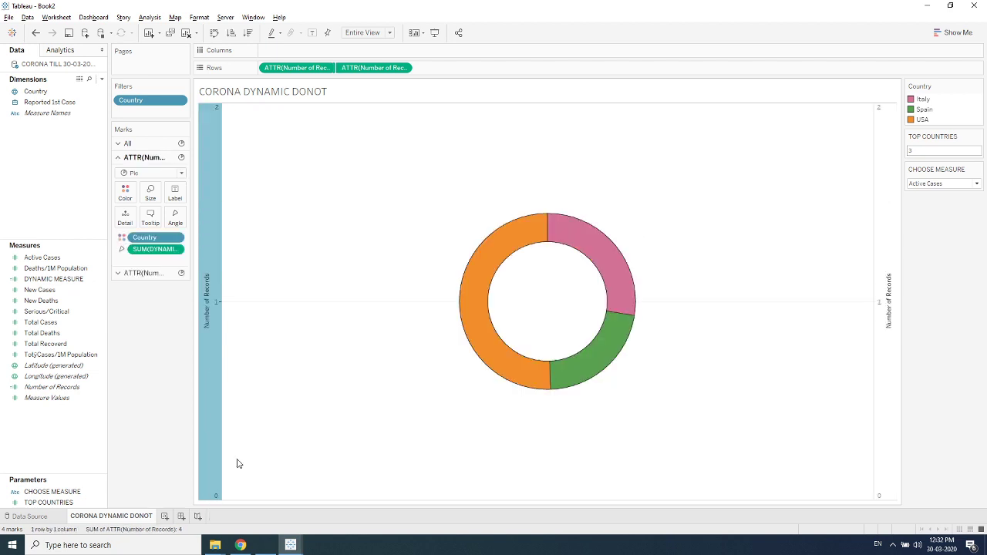
Enlarge the outer country pie slightly so the donut ring becomes thicker
{"action": "left_click", "coordinate": [141, 274]}
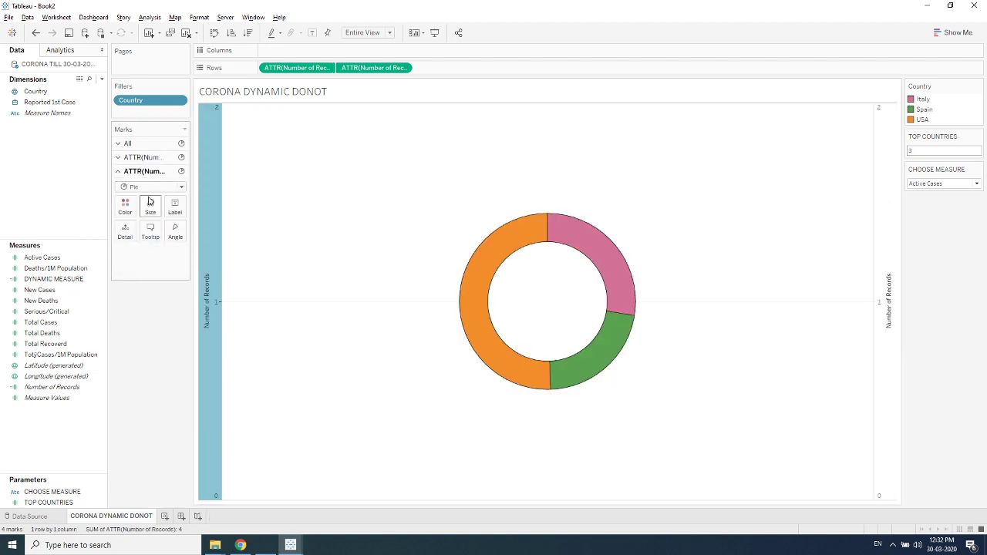
{"action": "left_click", "coordinate": [143, 158]}
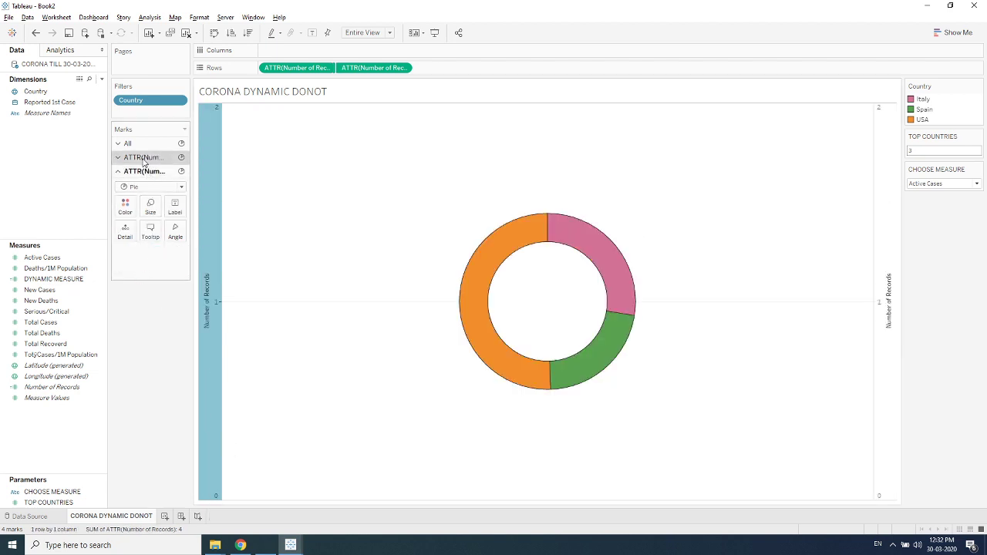
{"action": "left_click", "coordinate": [150, 191]}
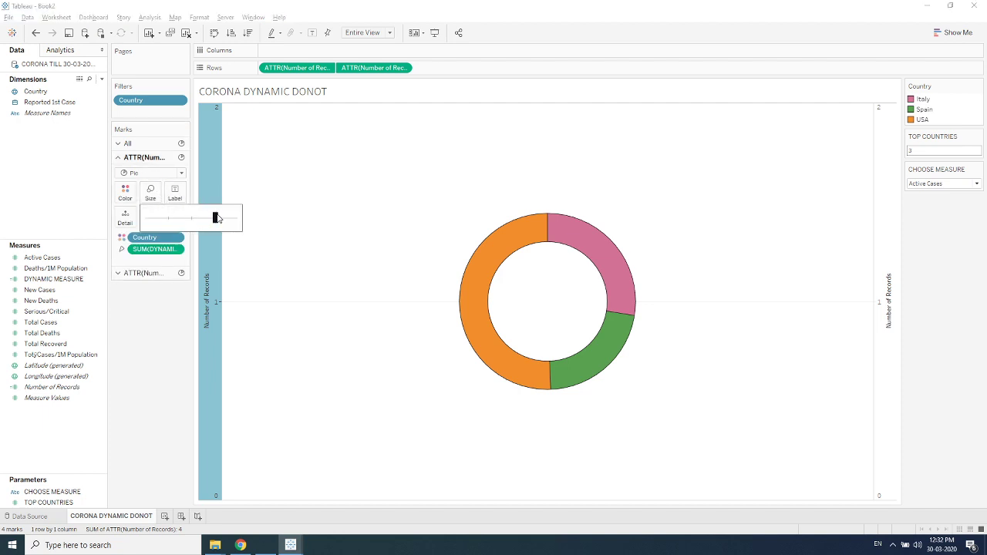
{"action": "left_click_drag", "start_coordinate": [216, 218], "coordinate": [221, 220]}
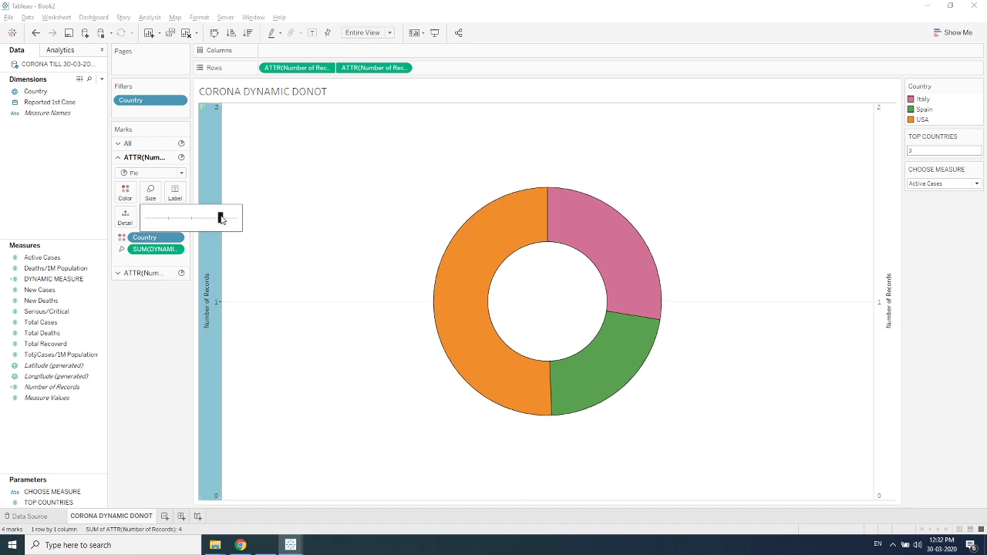
Label the inner white circle with the CHOOSE MEASURE parameter and the sum of DYNAMIC MEASURE
{"action": "left_click", "coordinate": [142, 273]}
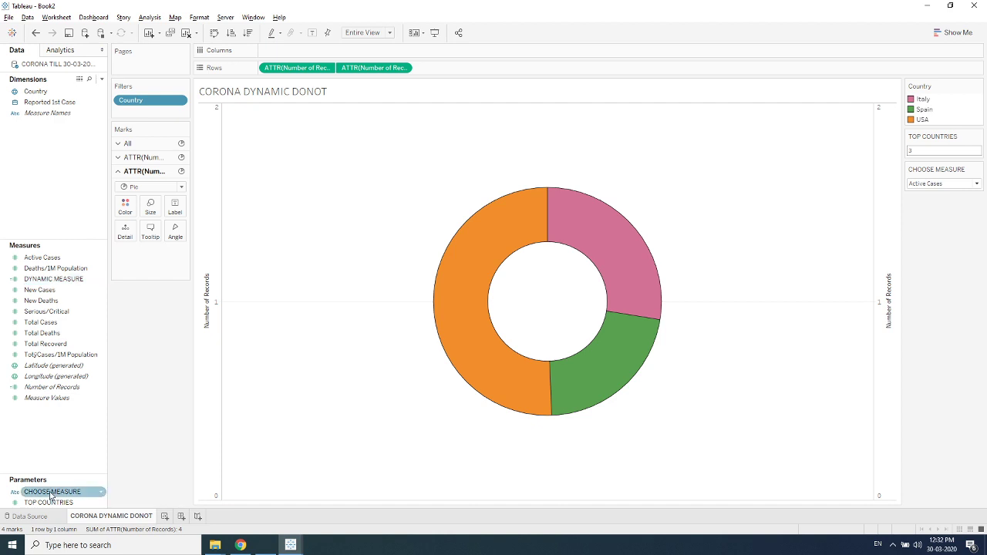
{"action": "left_click_drag", "start_coordinate": [54, 493], "coordinate": [177, 209]}
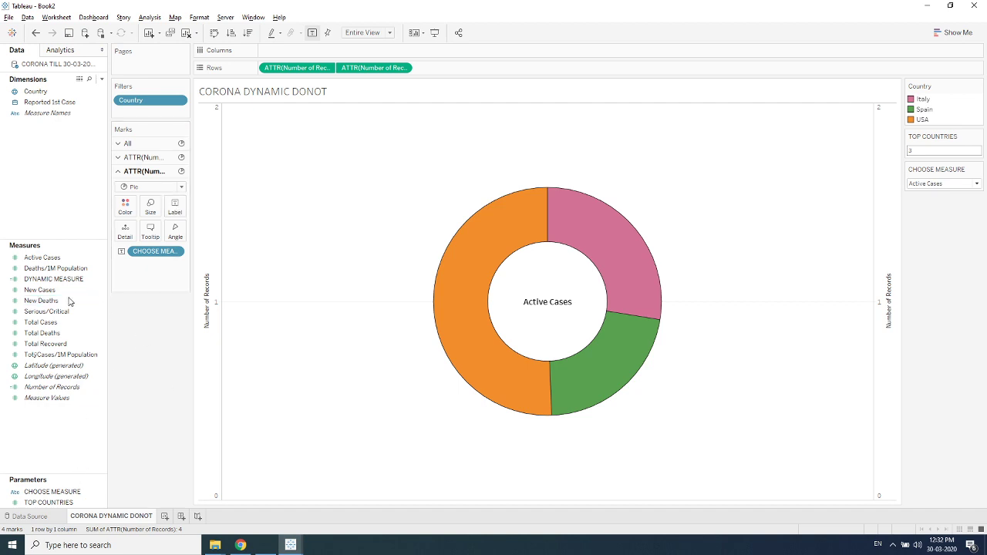
{"action": "left_click", "coordinate": [44, 281]}
{"action": "left_click_drag", "start_coordinate": [44, 283], "coordinate": [173, 209]}
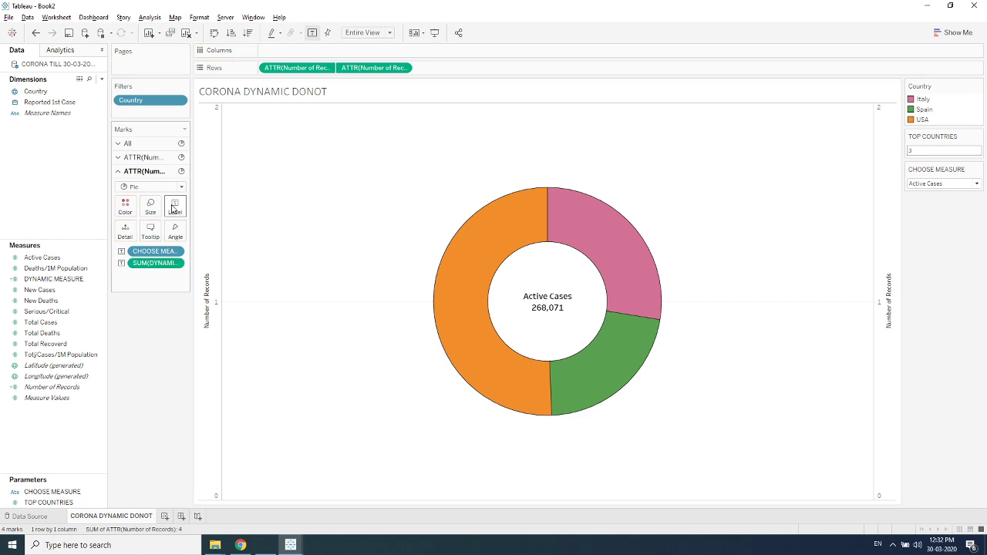
Label the slices of the outer country pie with Country and the sum of DYNAMIC MEASURE
{"action": "left_click", "coordinate": [135, 159]}
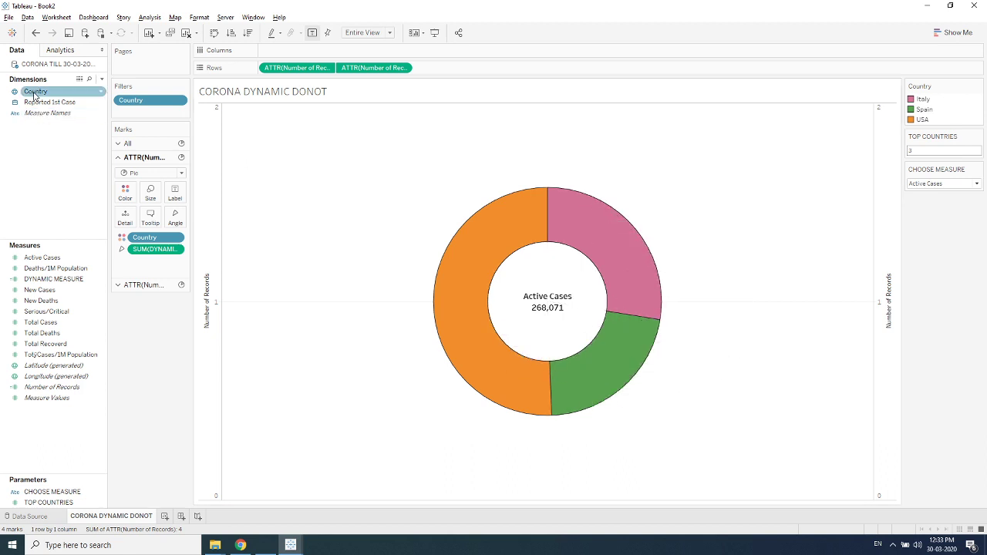
{"action": "left_click_drag", "start_coordinate": [35, 92], "coordinate": [178, 206]}
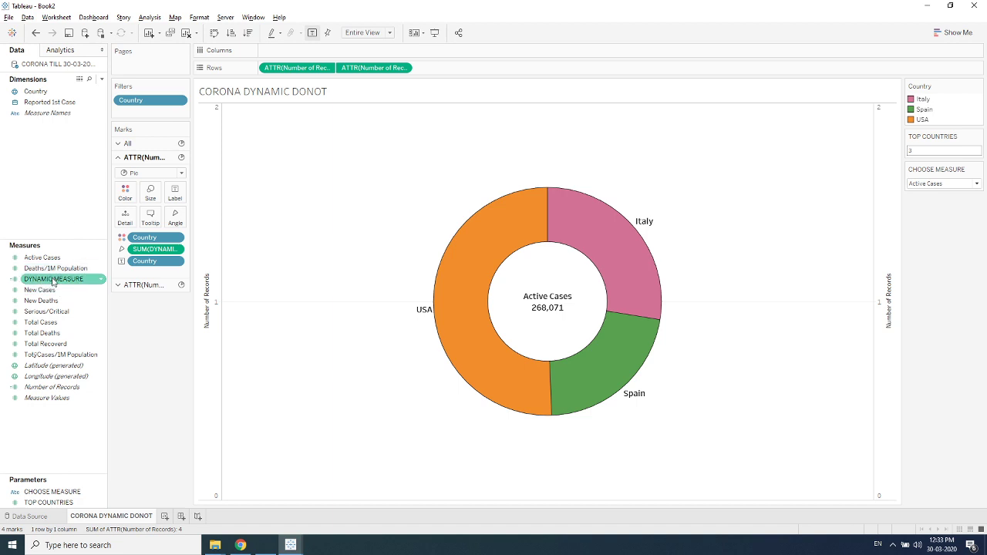
{"action": "left_click_drag", "start_coordinate": [52, 282], "coordinate": [176, 198]}
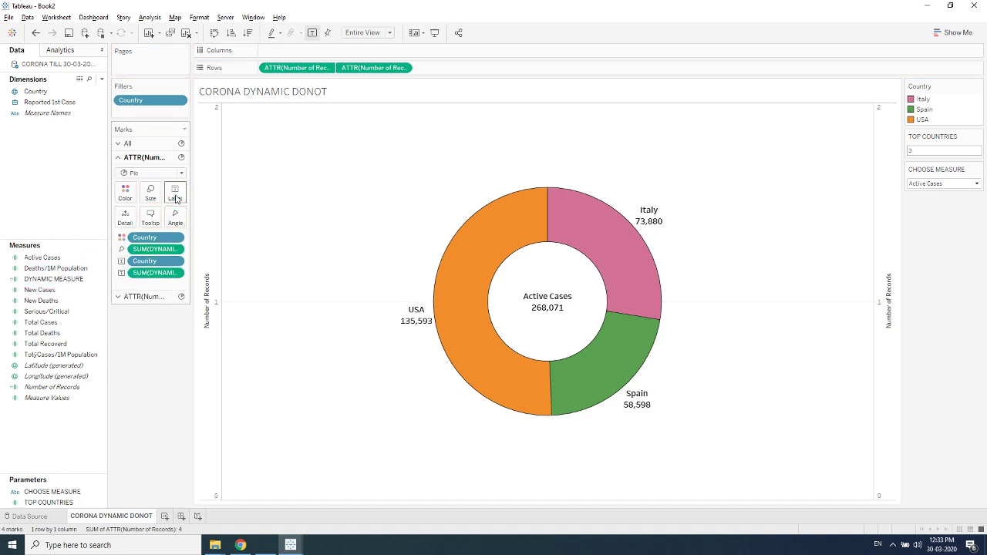
Apply the Percent of Total quick table calculation to the DYNAMIC MEASURE label on the outer pie
{"action": "right_click", "coordinate": [170, 275]}
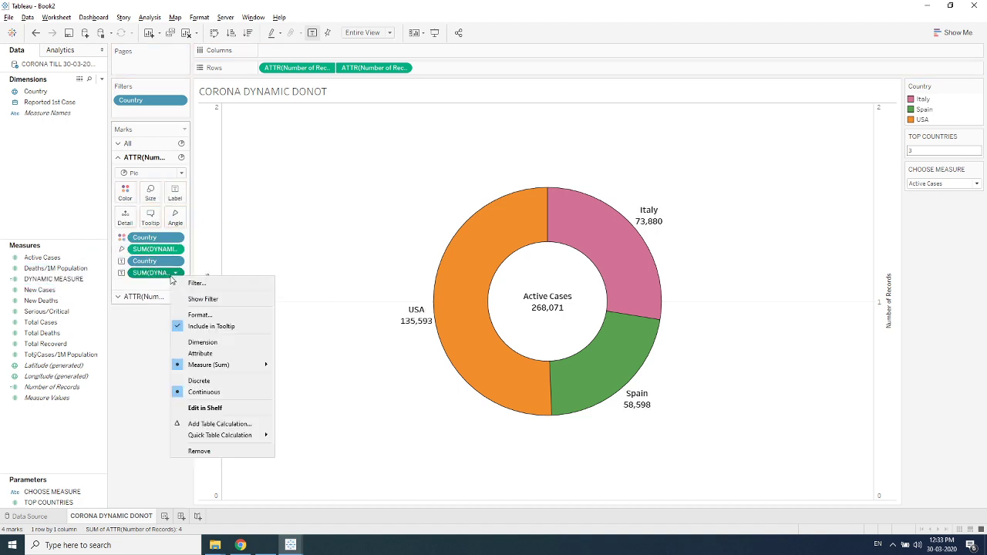
{"action": "mouse_move", "coordinate": [210, 368]}
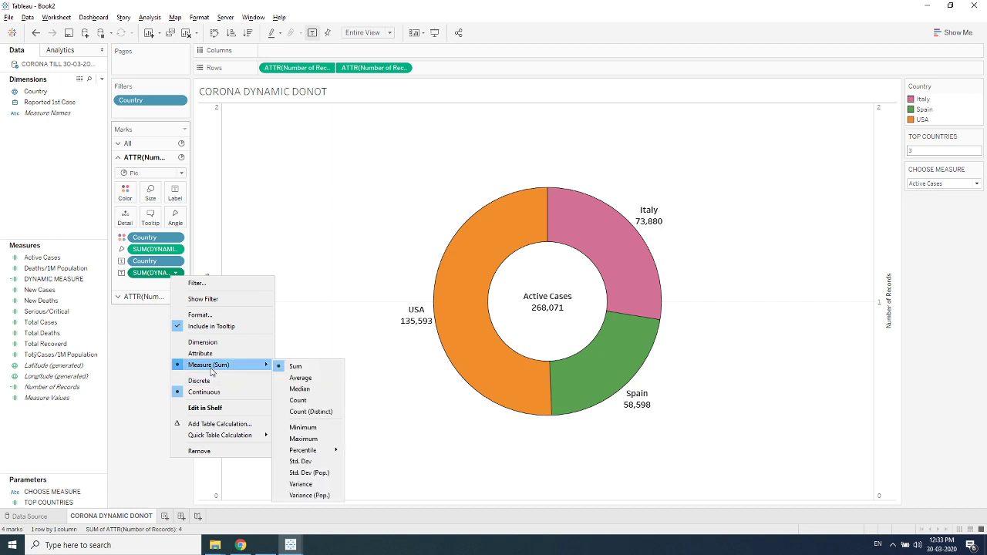
{"action": "mouse_move", "coordinate": [221, 436]}
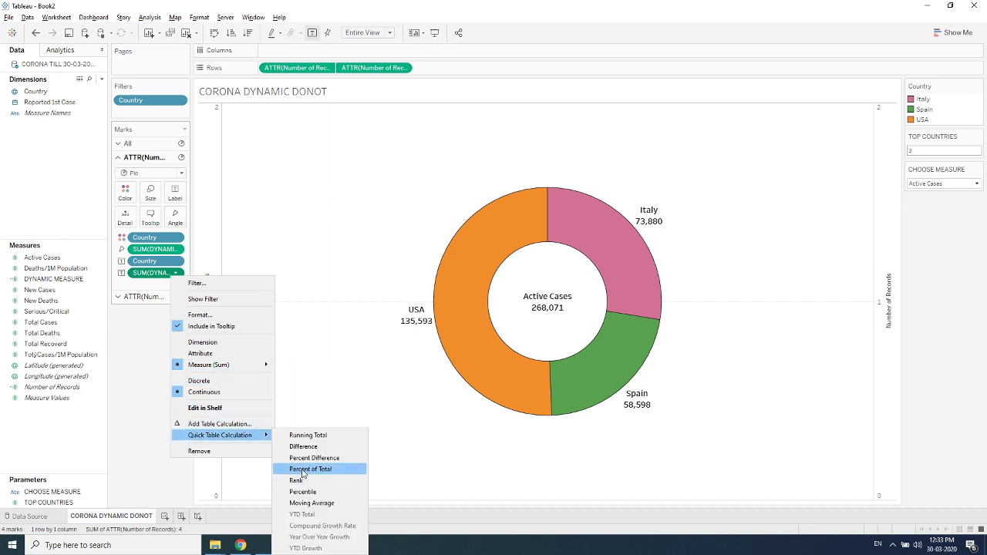
{"action": "left_click", "coordinate": [308, 469]}
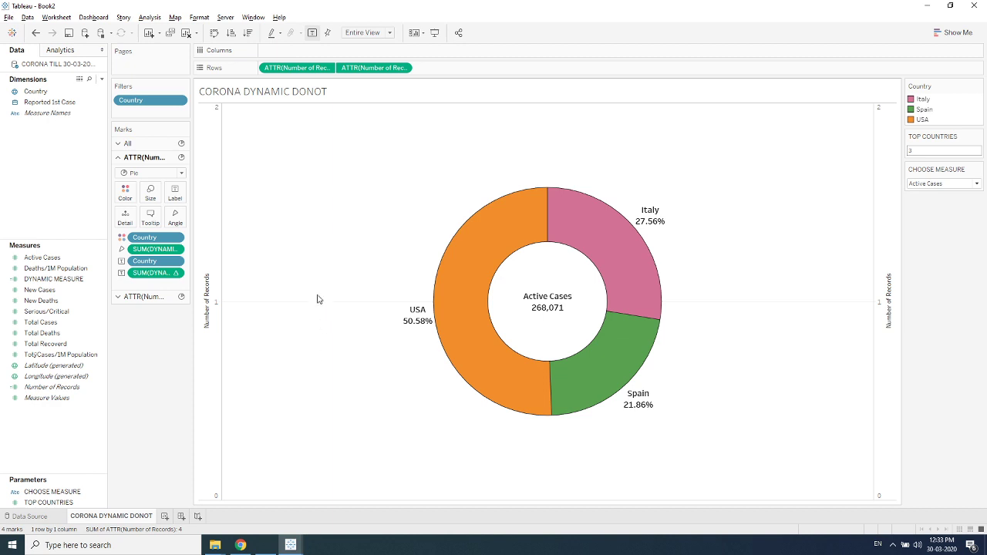
Test the donut in presentation mode by switching CHOOSE MEASURE to Total Cases, Total Recovered and back to Active Cases
{"action": "left_click", "coordinate": [432, 33]}
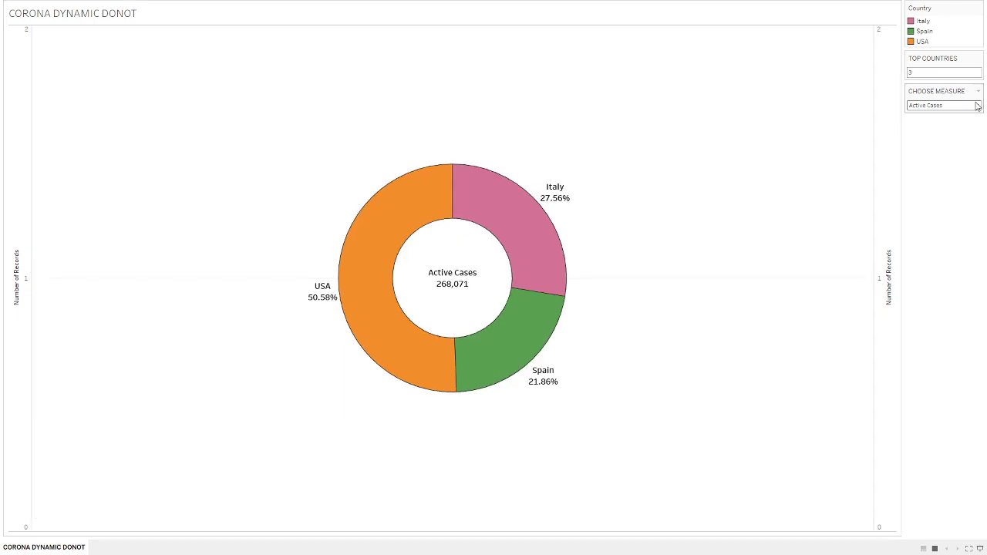
{"action": "left_click", "coordinate": [977, 107]}
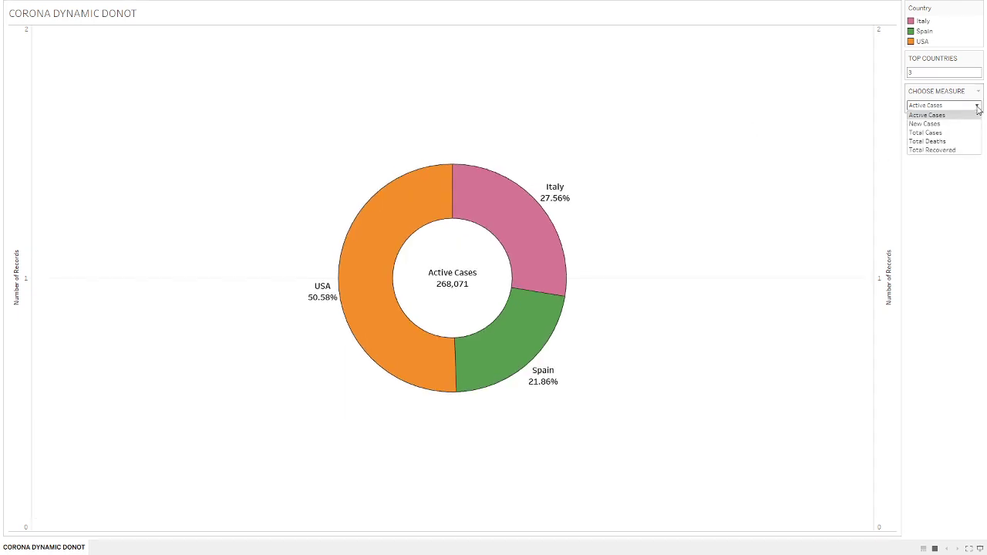
{"action": "left_click", "coordinate": [935, 133]}
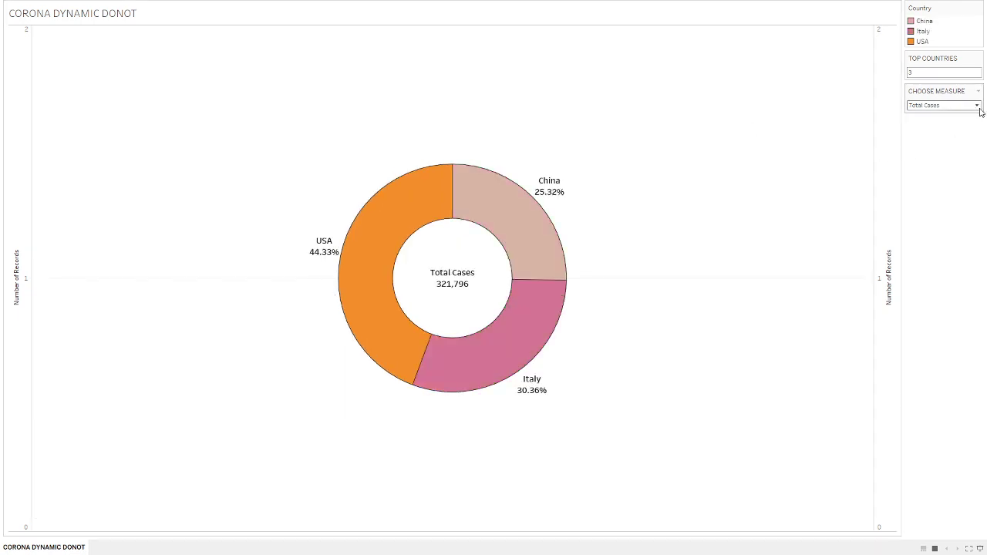
{"action": "left_click", "coordinate": [979, 107]}
{"action": "left_click", "coordinate": [940, 150]}
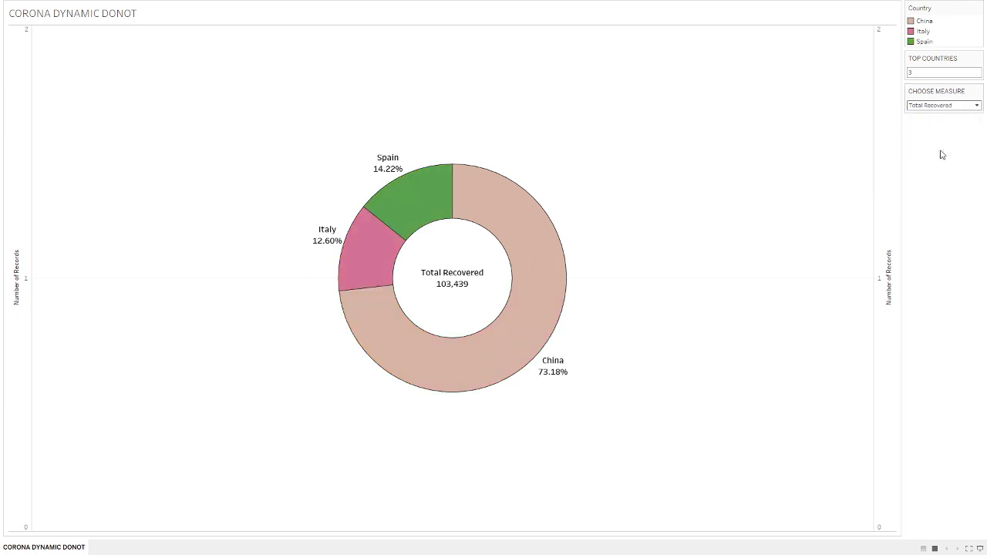
{"action": "left_click", "coordinate": [977, 107]}
{"action": "left_click", "coordinate": [959, 117]}
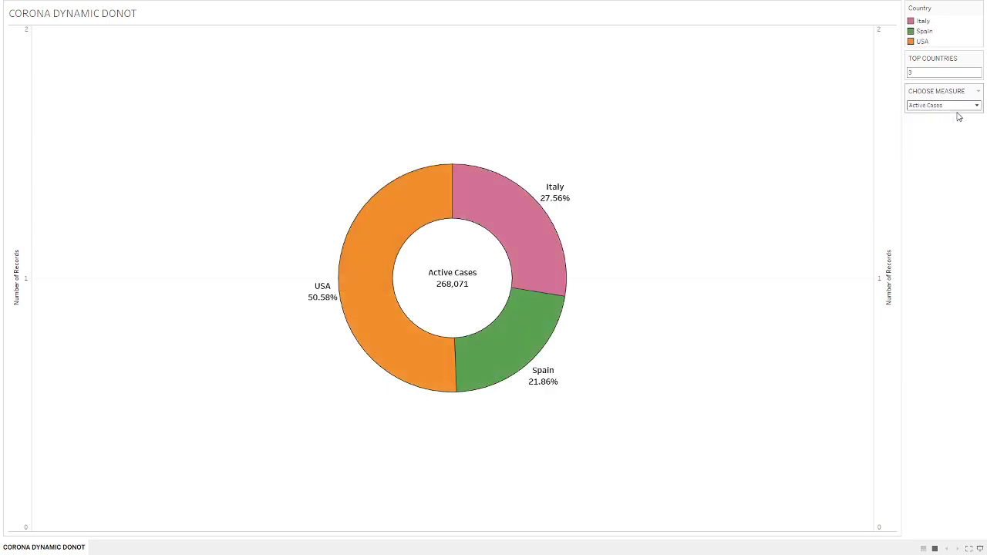
Set the TOP COUNTRIES parameter to 2
{"action": "left_click", "coordinate": [915, 72]}
{"action": "type", "text": "2"}
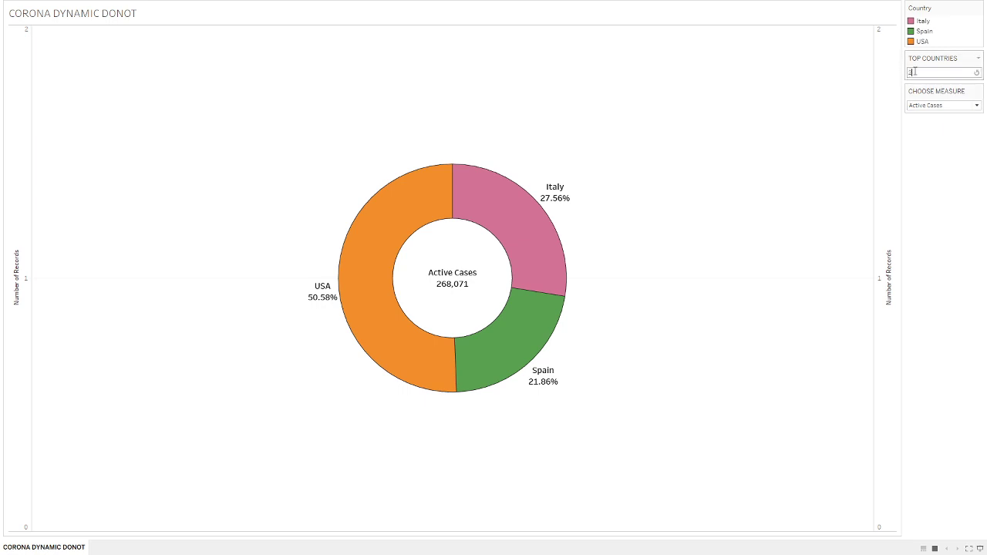
{"action": "key", "text": "Return"}
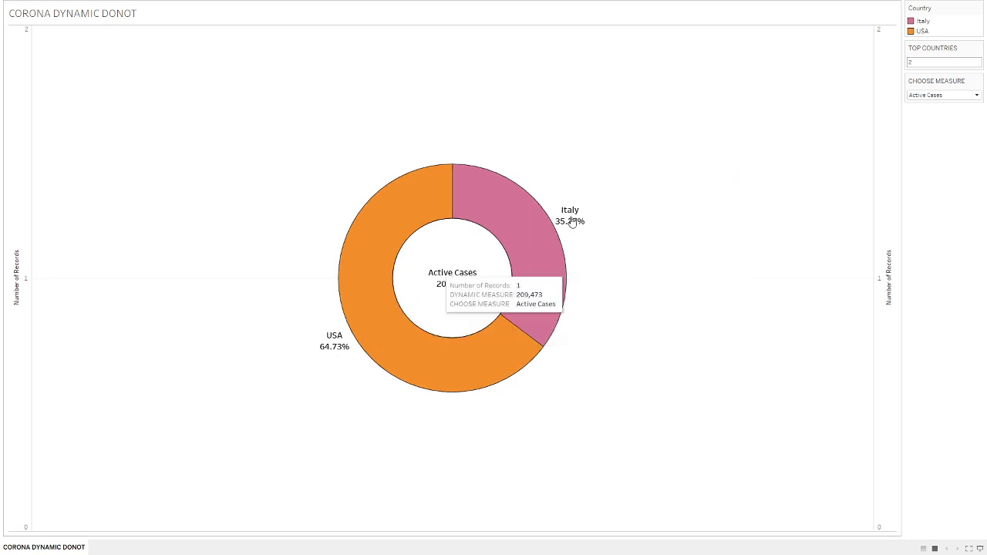
Check the donut for the top two countries with CHOOSE MEASURE set to New Cases and to Total Cases
{"action": "left_click", "coordinate": [925, 96]}
{"action": "left_click", "coordinate": [927, 123]}
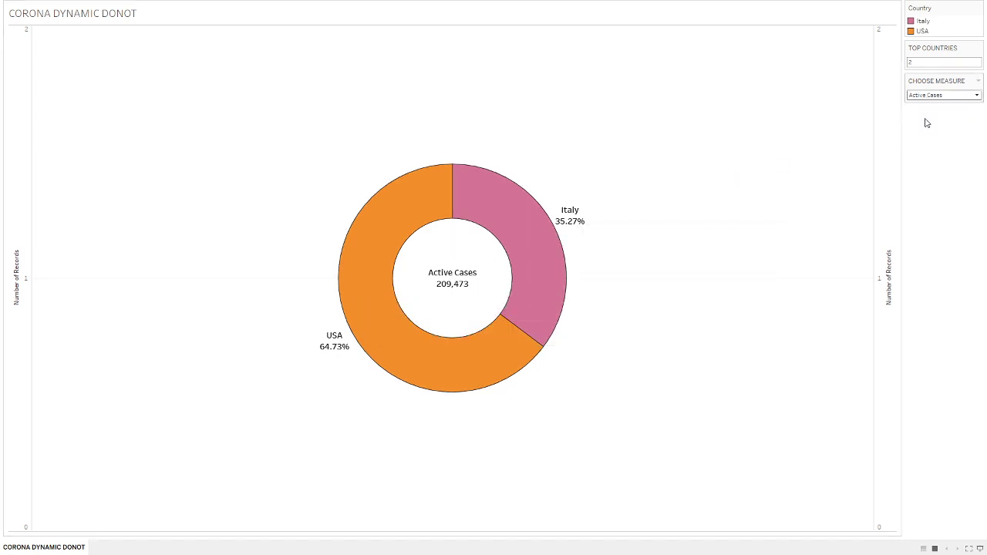
{"action": "left_click", "coordinate": [918, 97]}
{"action": "left_click", "coordinate": [922, 121]}
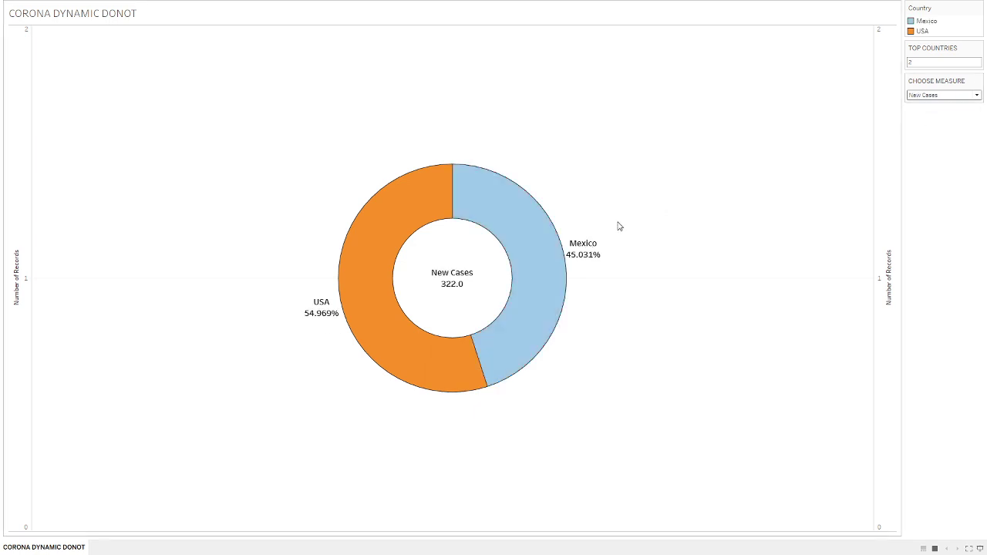
{"action": "mouse_move", "coordinate": [591, 260]}
{"action": "left_click", "coordinate": [950, 96]}
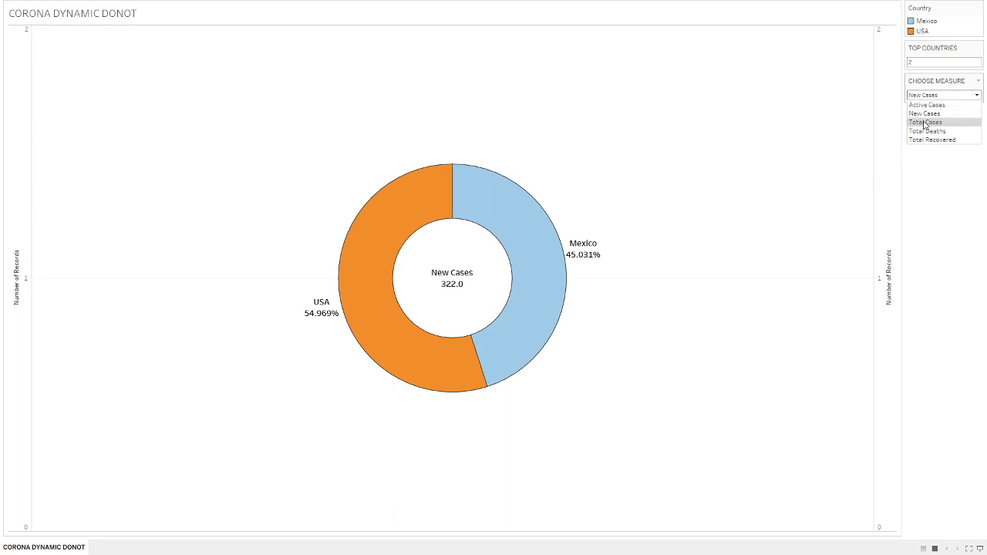
{"action": "left_click", "coordinate": [926, 123]}
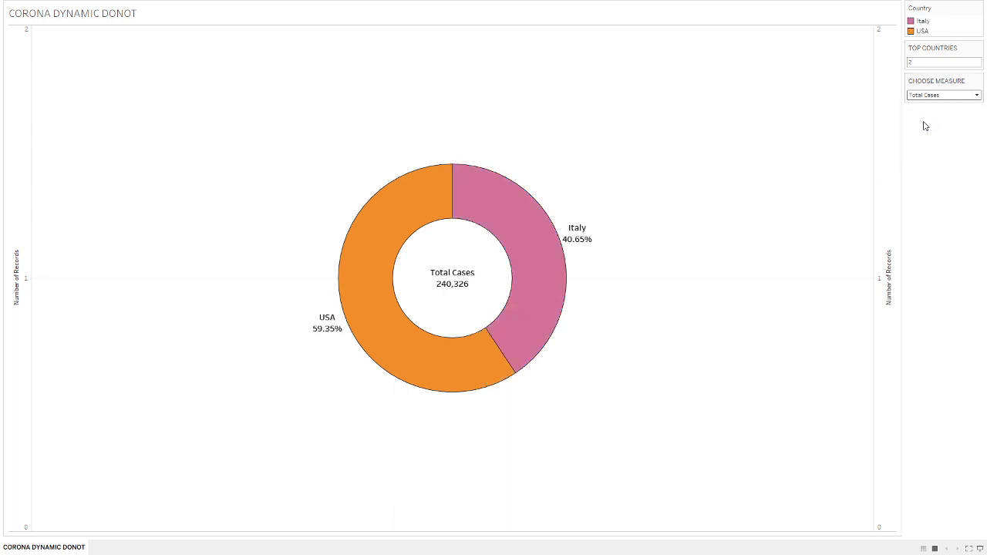
Alternate CHOOSE MEASURE between Total Deaths and Total Recovered, leave it on Total Recovered, and exit presentation mode
{"action": "left_click", "coordinate": [930, 95]}
{"action": "left_click", "coordinate": [926, 131]}
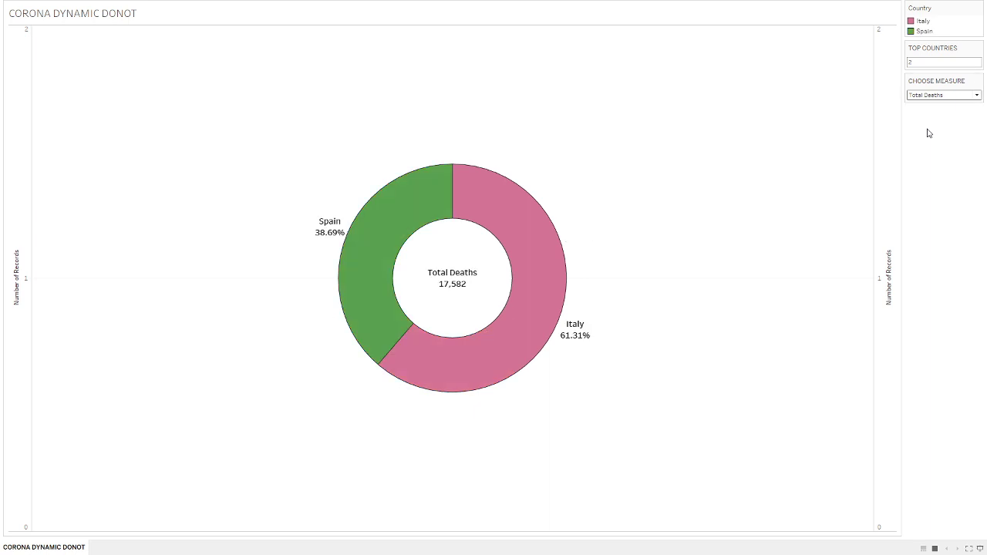
{"action": "left_click", "coordinate": [956, 97]}
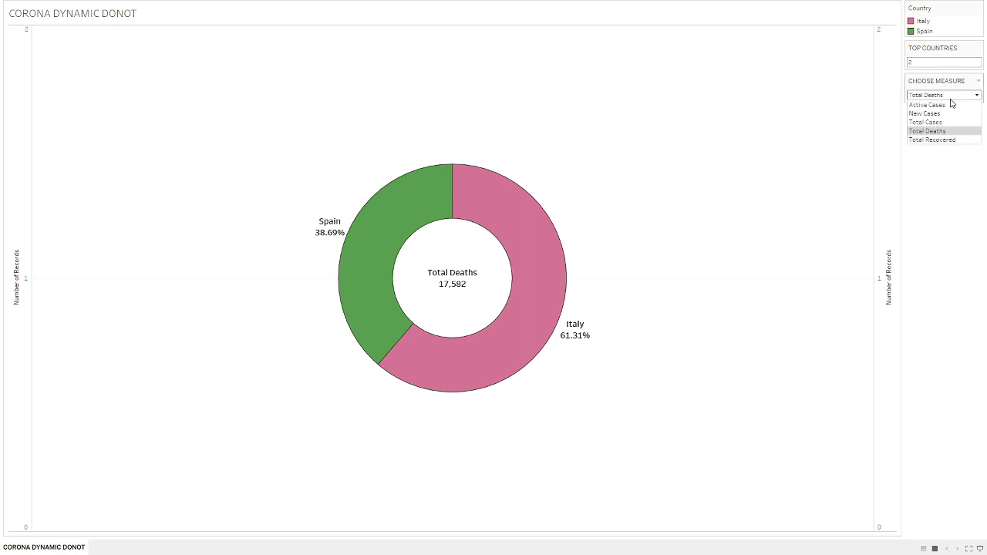
{"action": "left_click", "coordinate": [942, 147]}
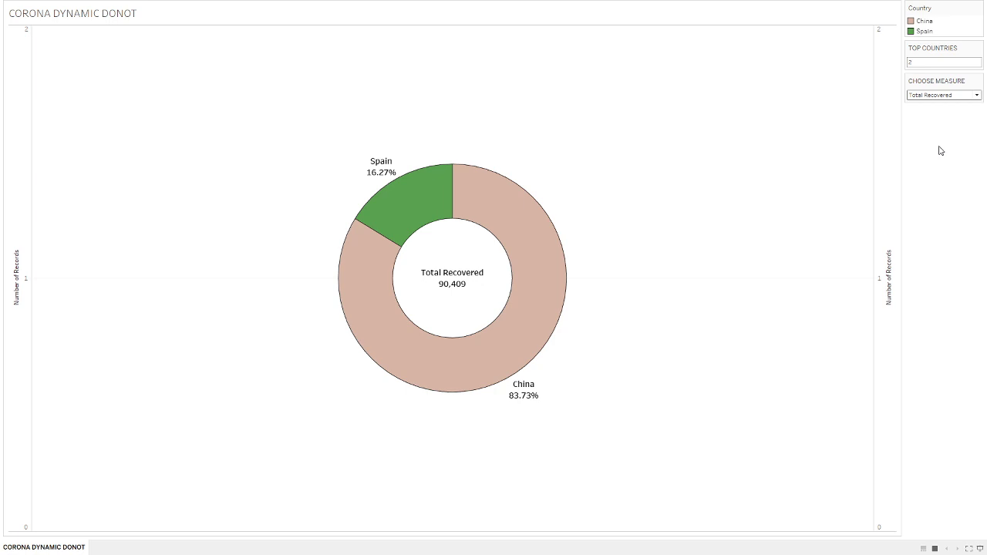
{"action": "left_click", "coordinate": [929, 102]}
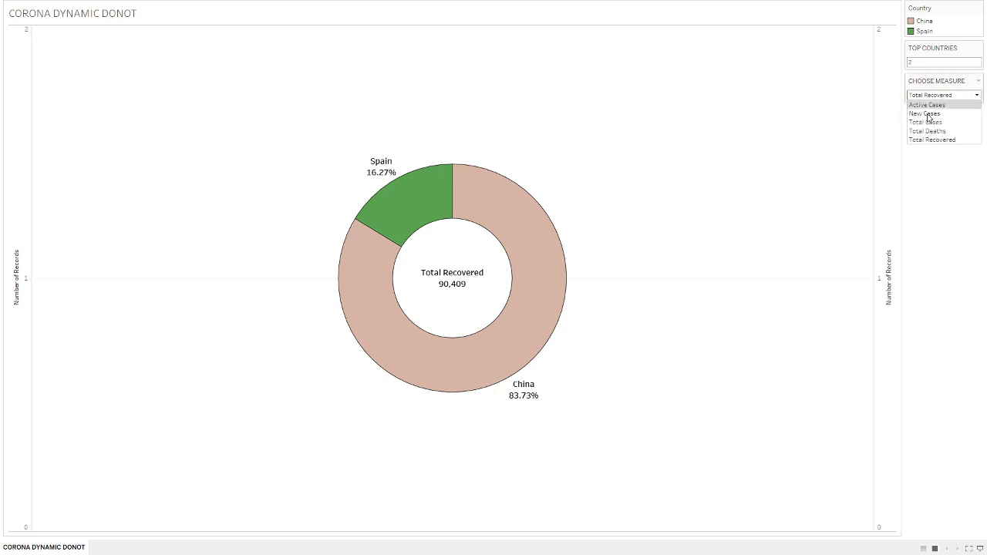
{"action": "left_click", "coordinate": [930, 133]}
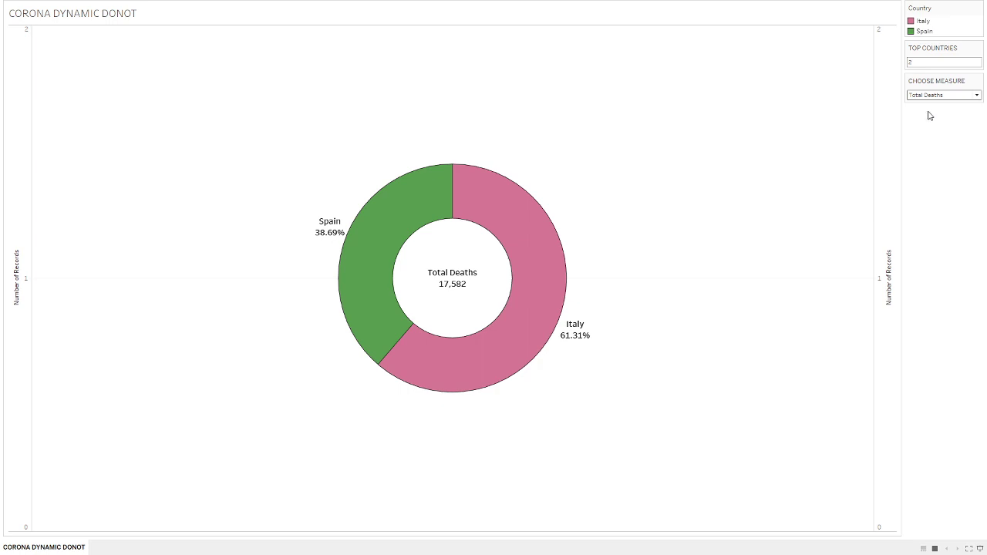
{"action": "left_click", "coordinate": [928, 98]}
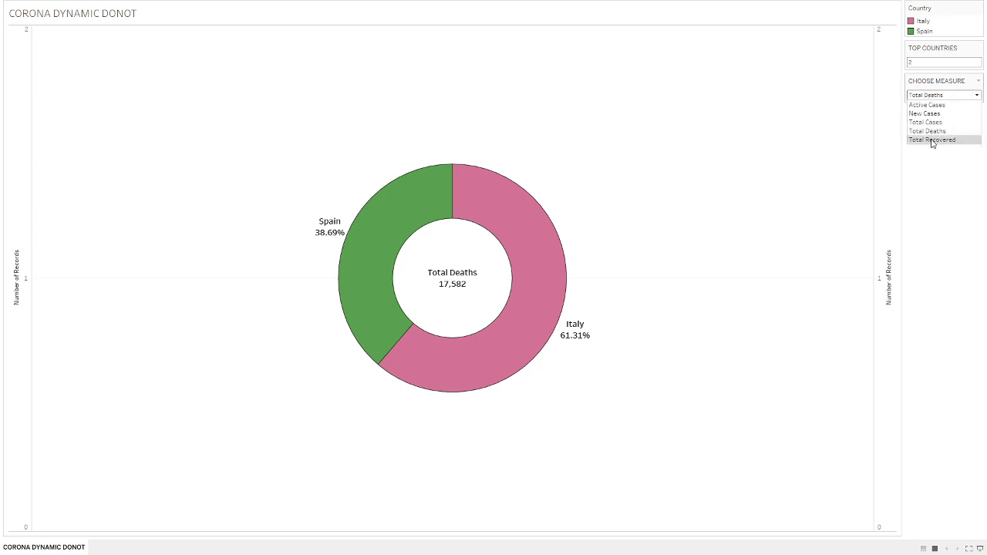
{"action": "left_click", "coordinate": [932, 141]}
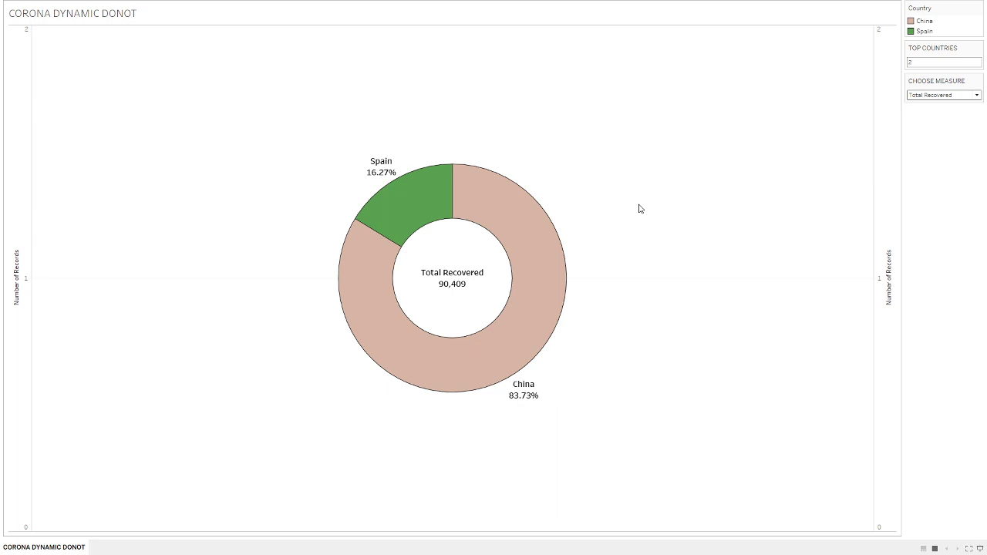
{"action": "key", "text": "Escape"}
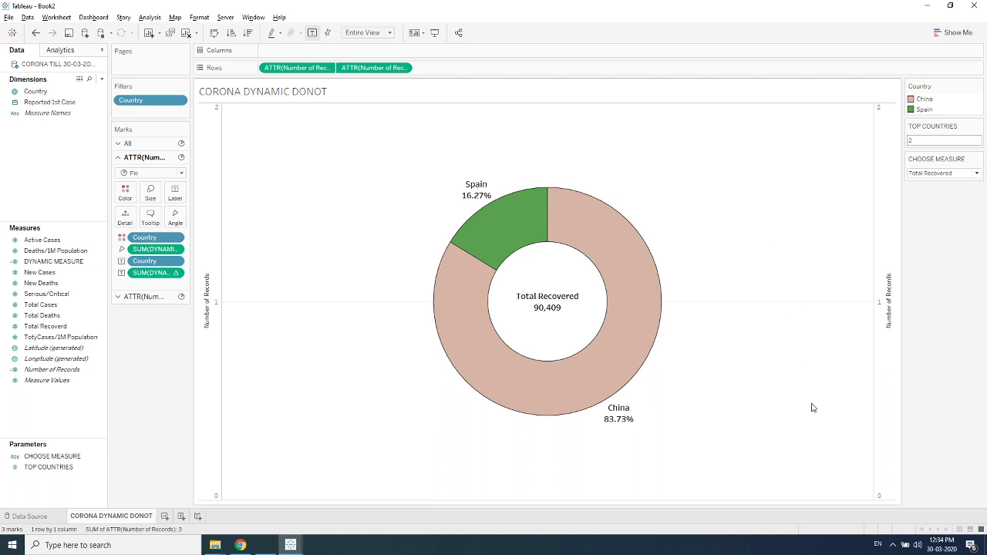
{"action": "left_click", "coordinate": [894, 546]}
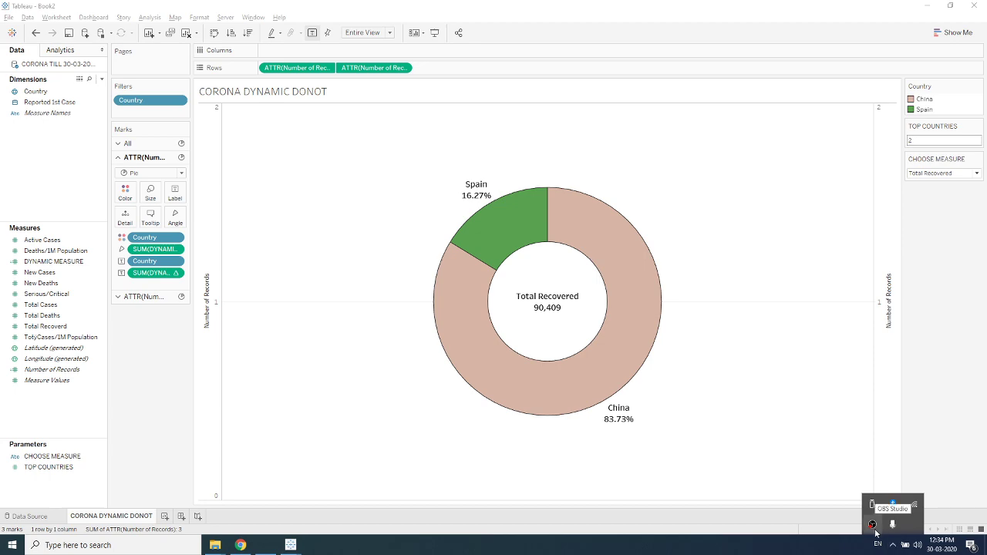